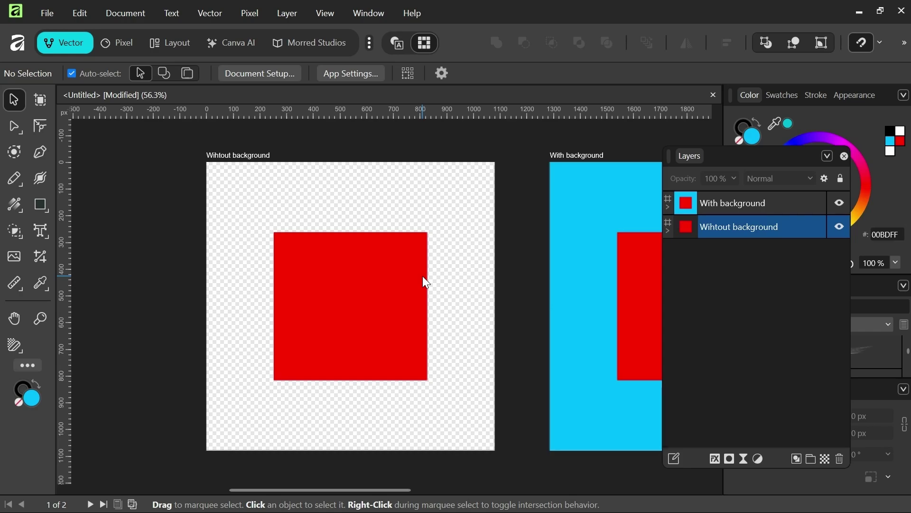
# Start saving the document in the Affinity Files format and choose the Downloads folder as its location
pyautogui.click(46, 12)
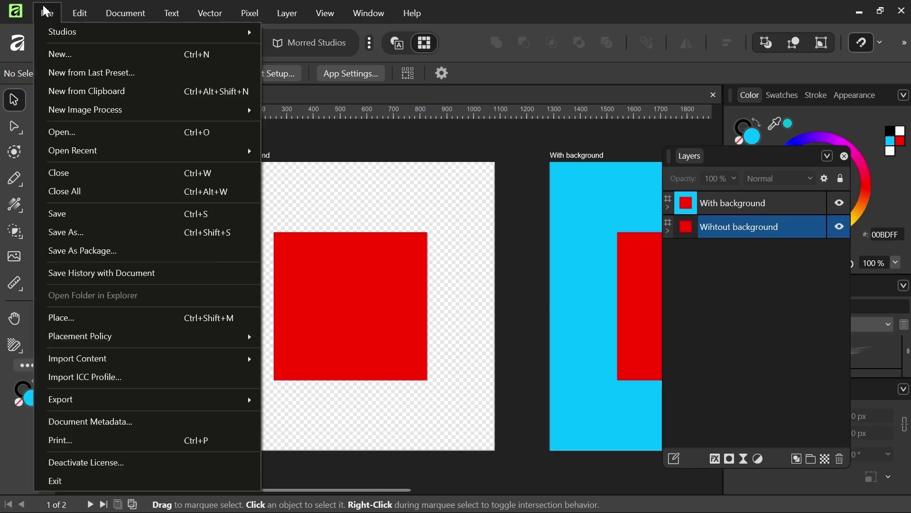
pyautogui.click(73, 218)
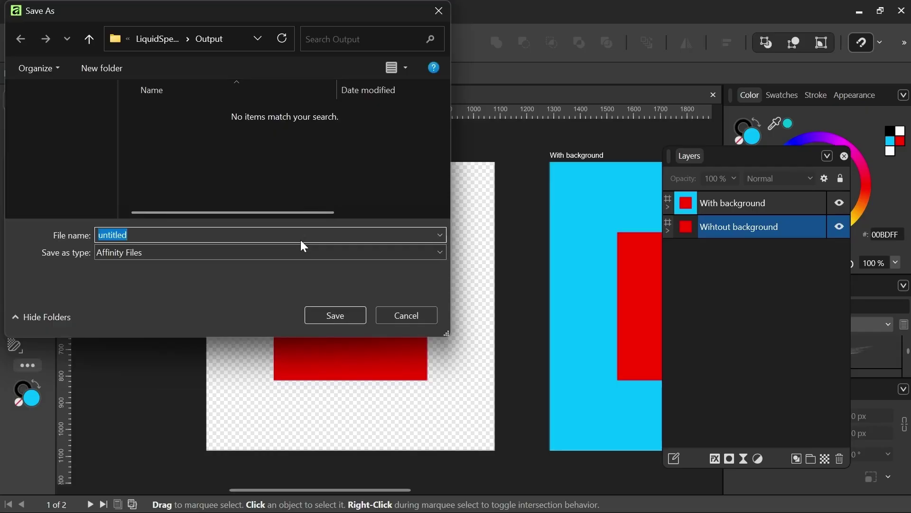
pyautogui.click(145, 264)
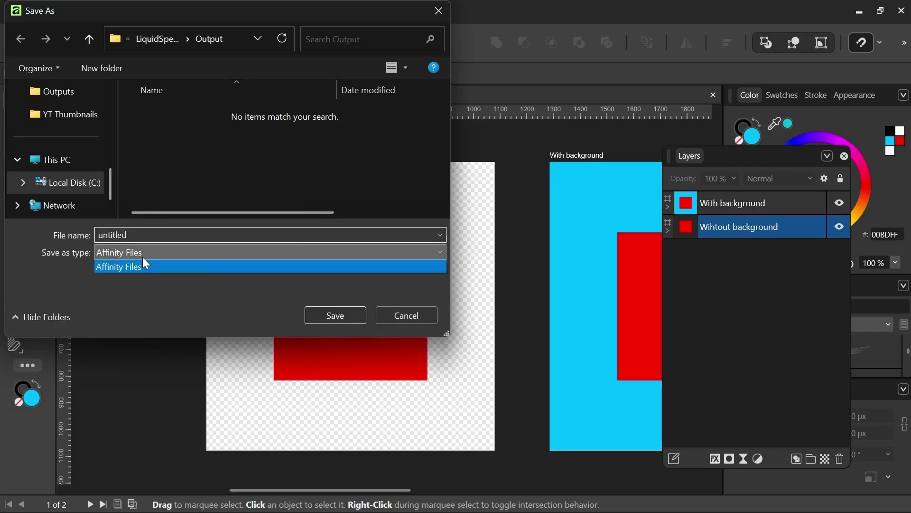
pyautogui.click(147, 304)
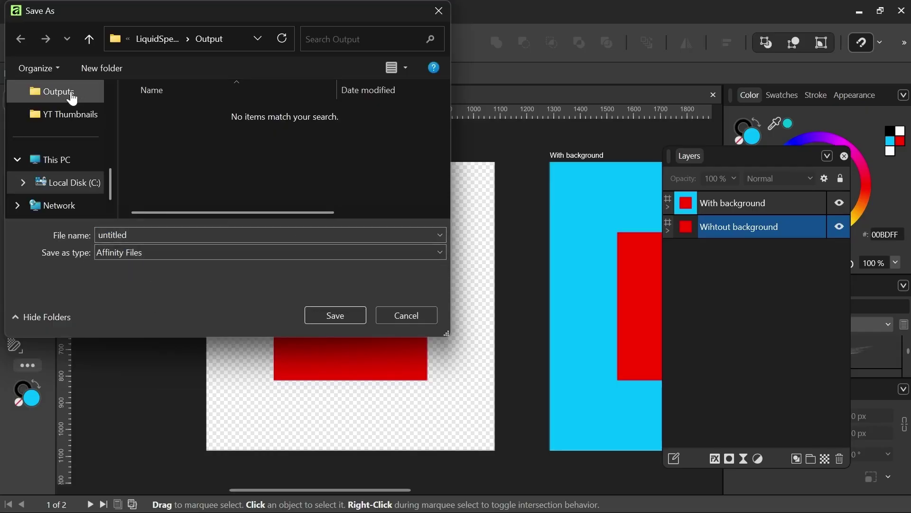
pyautogui.scroll(5, 72, 104)
pyautogui.scroll(-3, 78, 169)
pyautogui.scroll(-3, 79, 178)
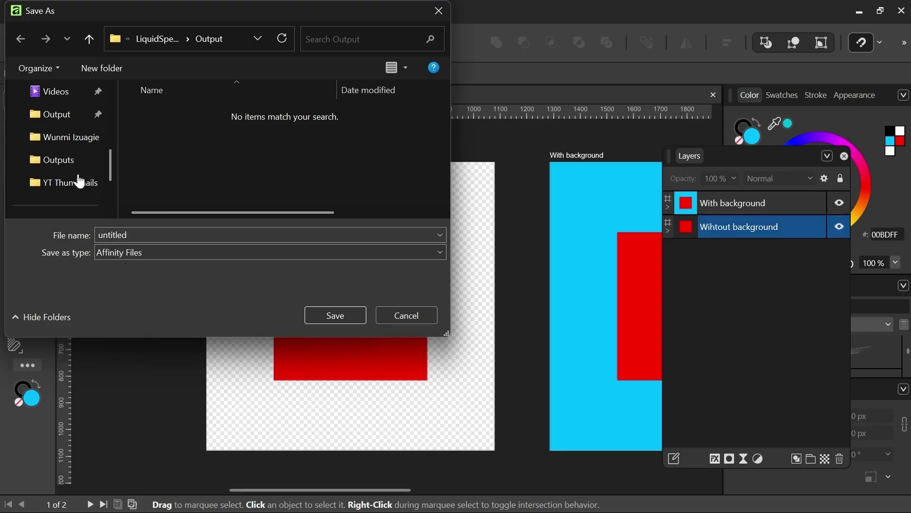
pyautogui.scroll(5, 72, 172)
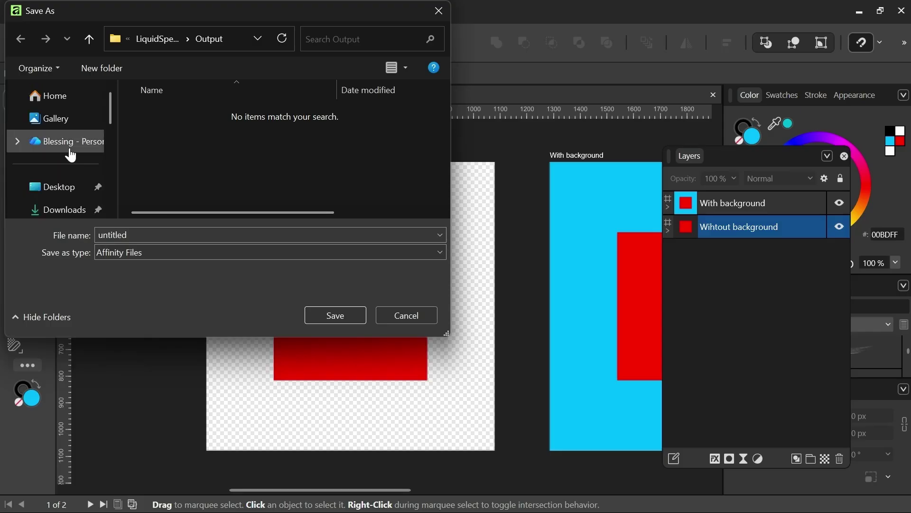
pyautogui.scroll(-3, 72, 190)
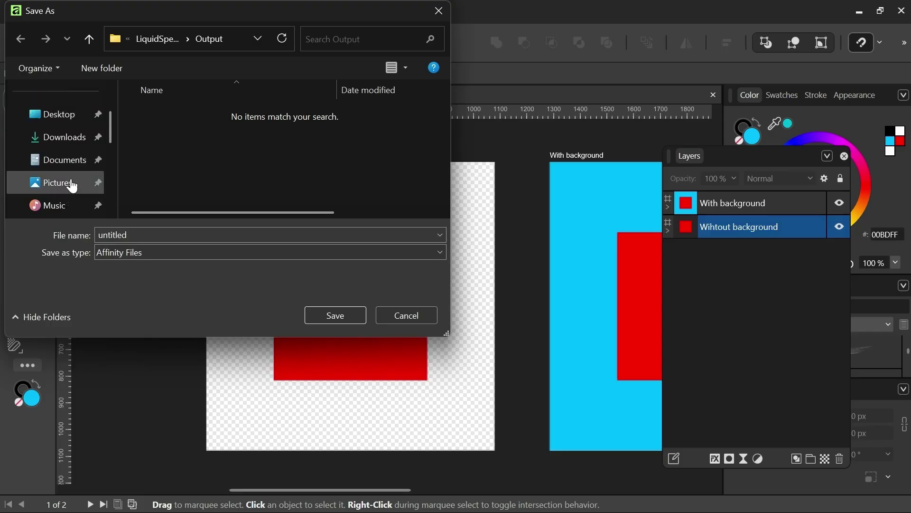
pyautogui.click(66, 137)
# Name the file "Affinity class 19th Feb" and save it
pyautogui.click(161, 233)
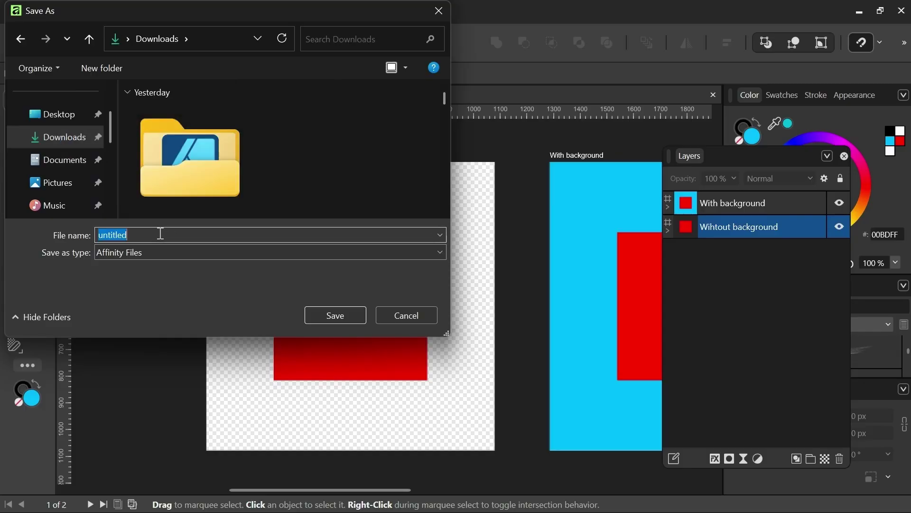
pyautogui.write('A')
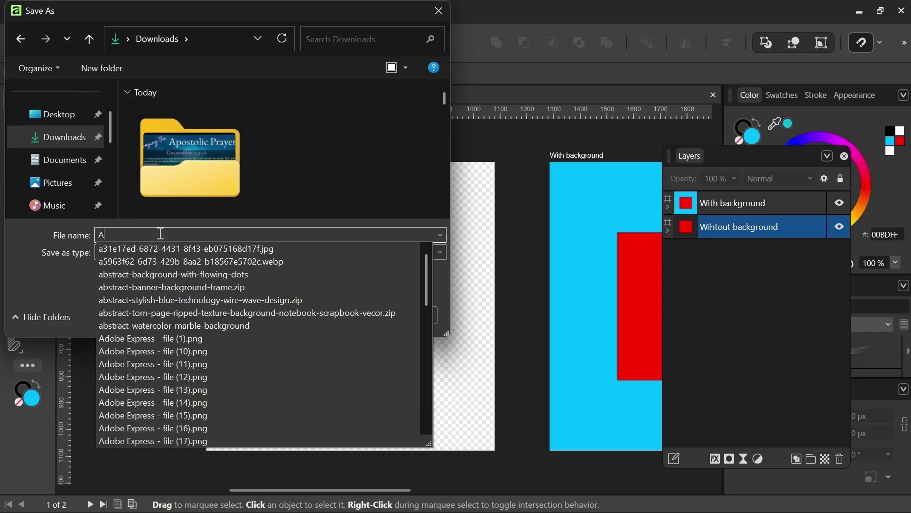
pyautogui.write('ffinity class')
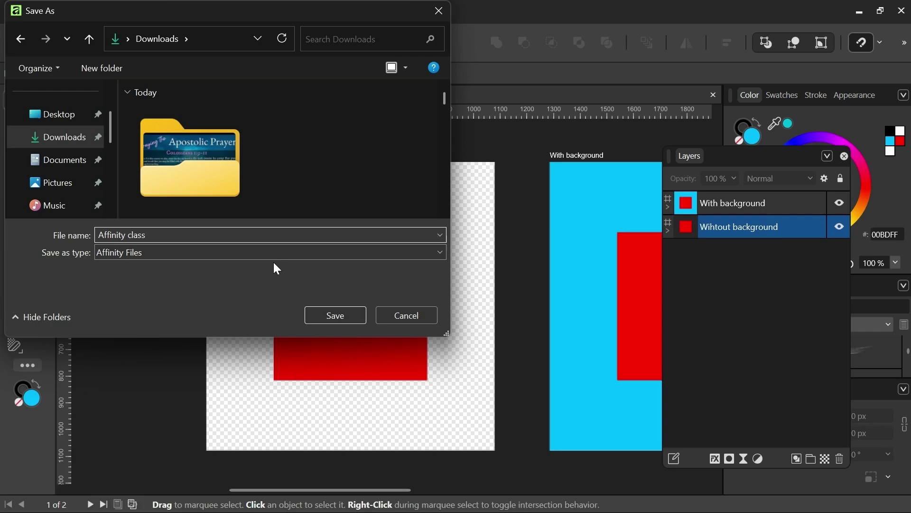
pyautogui.write(' 19th Feb')
pyautogui.click(331, 318)
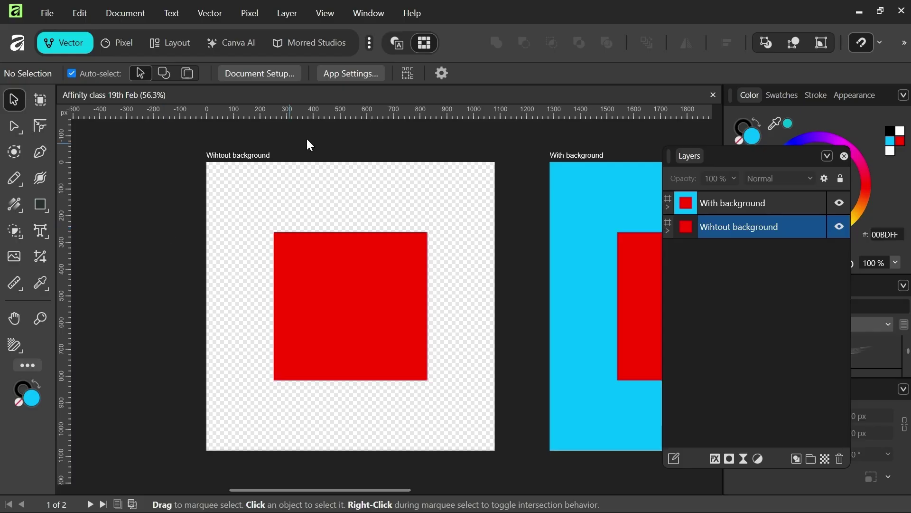
pyautogui.click(263, 152)
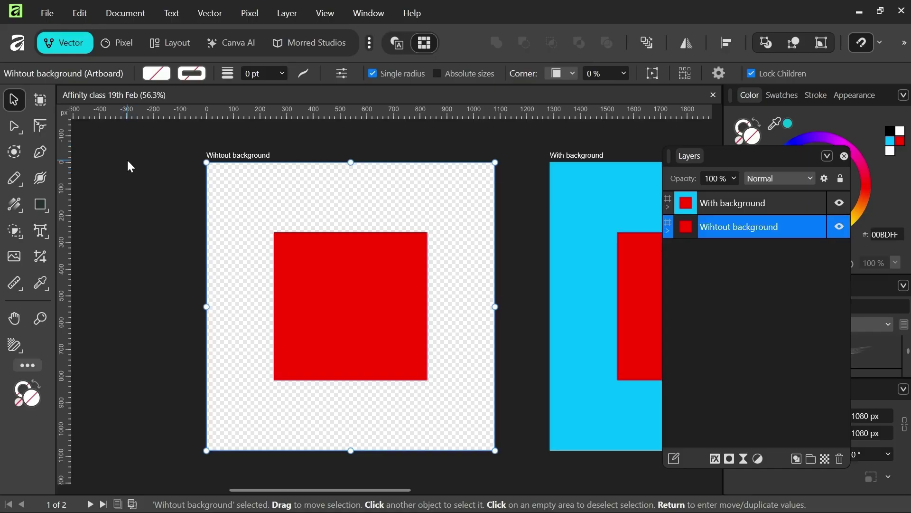
pyautogui.click(135, 203)
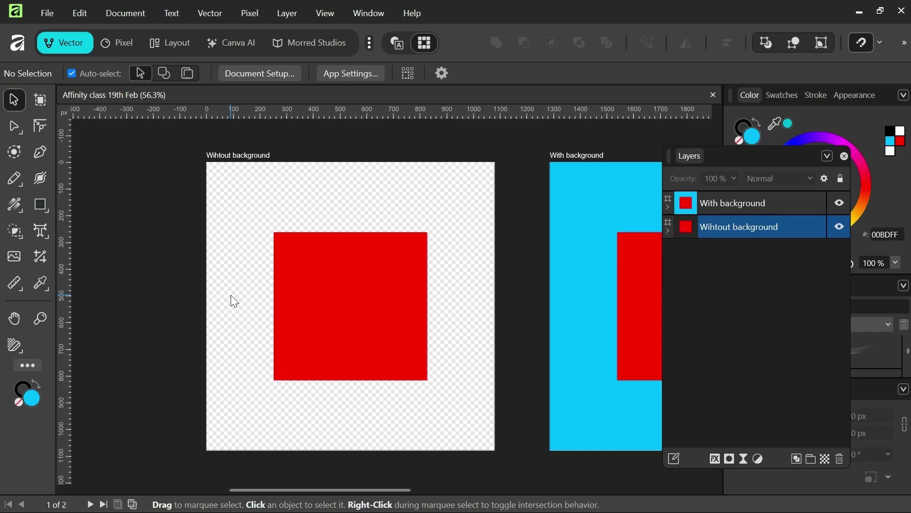
pyautogui.click(49, 7)
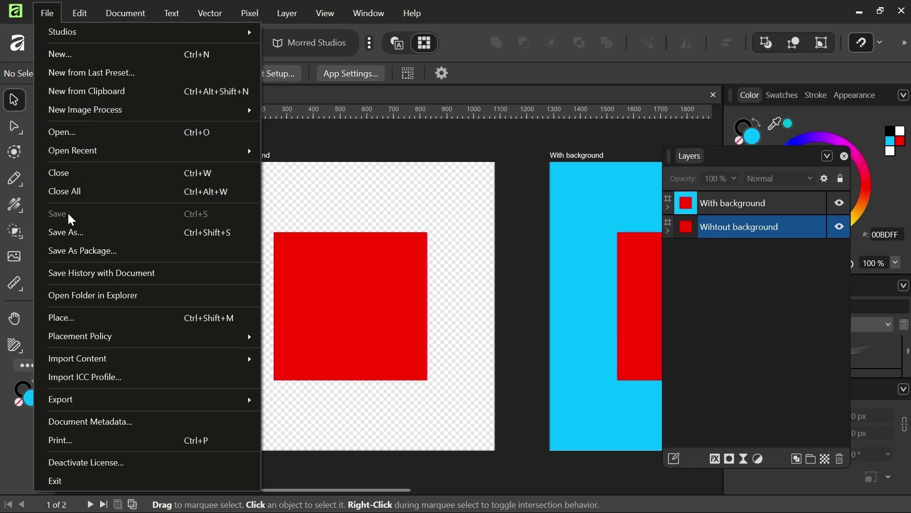
pyautogui.click(369, 163)
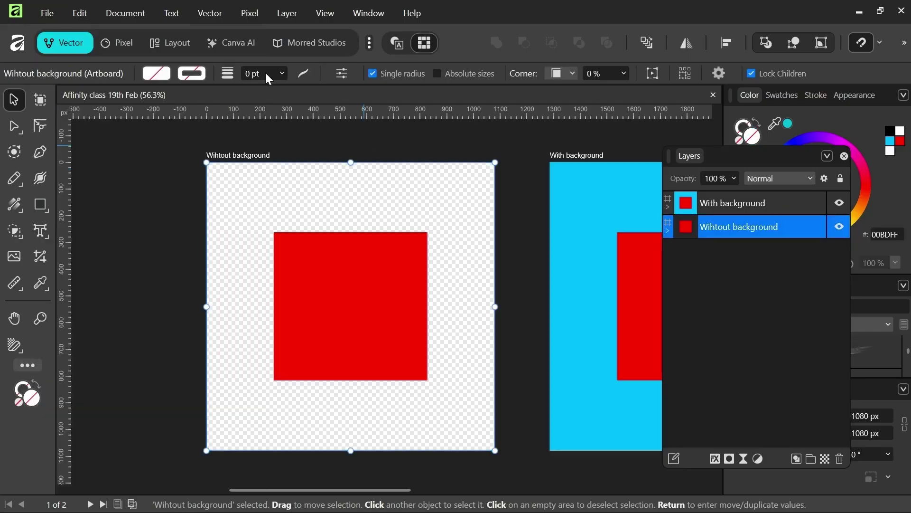
pyautogui.click(163, 164)
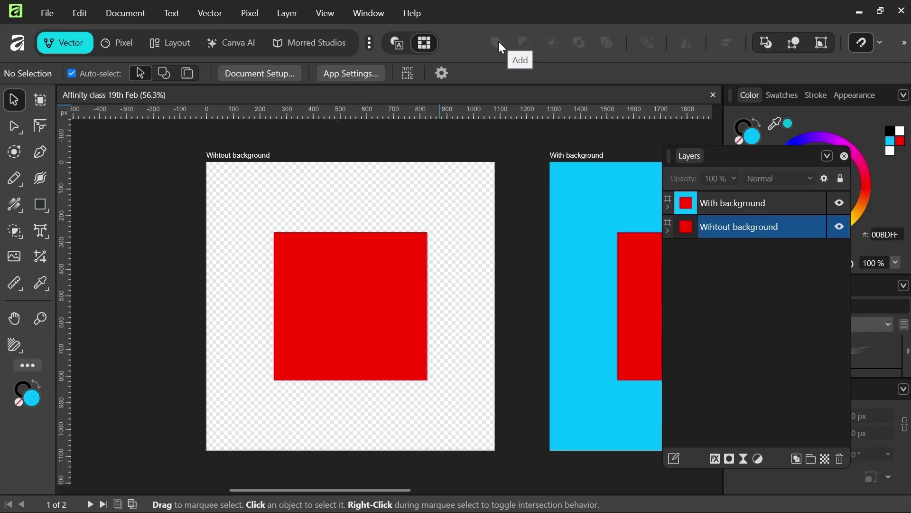
pyautogui.click(404, 251)
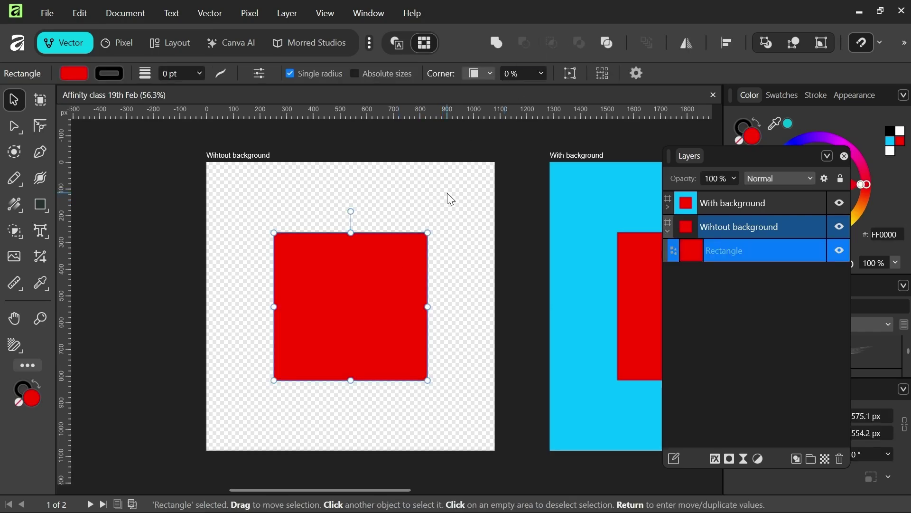
pyautogui.click(207, 224)
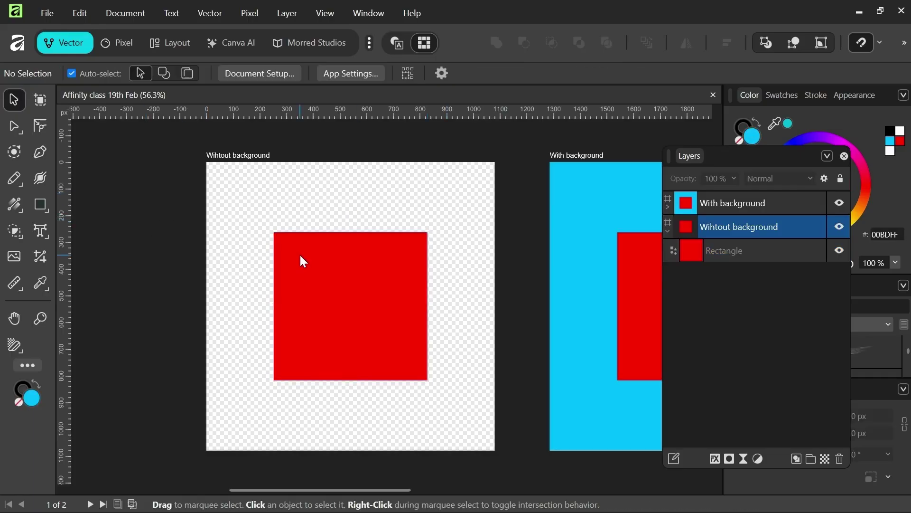
# Copy and paste the red rectangle on the "Wihtout background" artboard, and move the copy slightly down and right so it overlaps the original
pyautogui.click(362, 250)
pyautogui.hscroll(-3, 361, 247)
pyautogui.scroll(3, 413, 276)
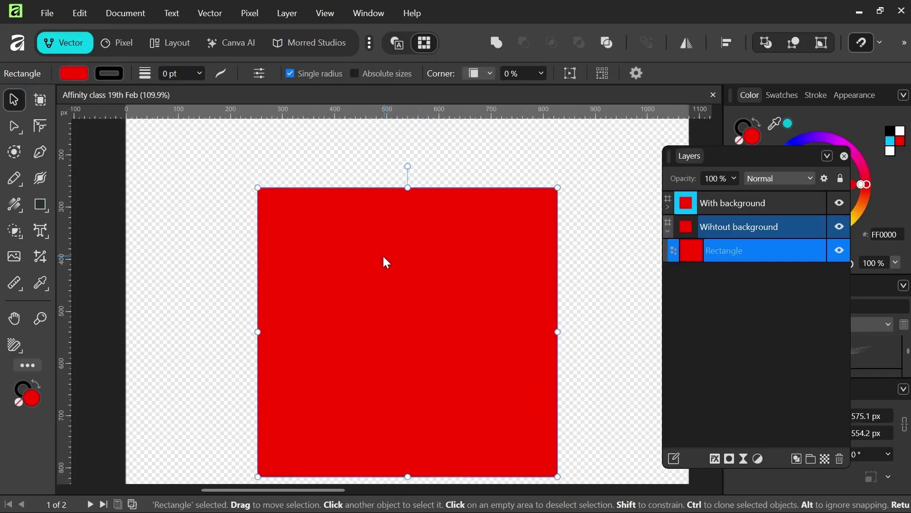
pyautogui.scroll(-2, 383, 255)
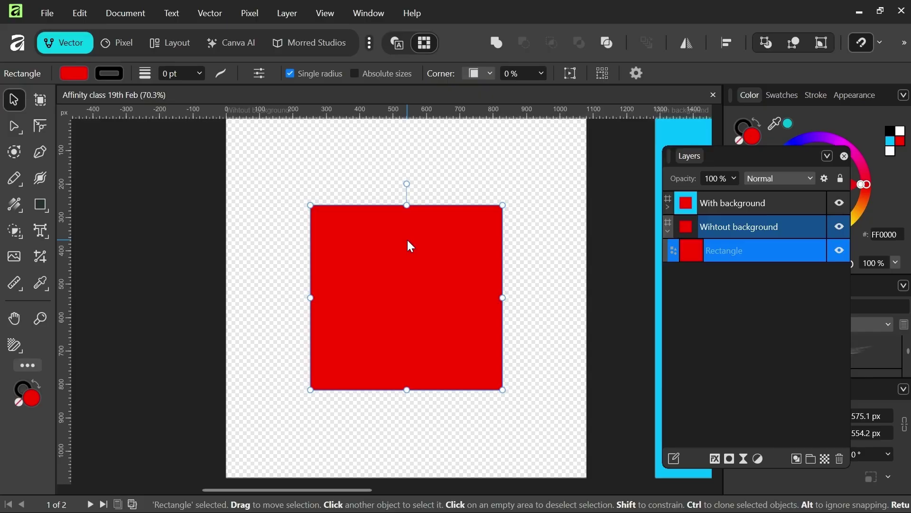
pyautogui.rightClick(410, 245)
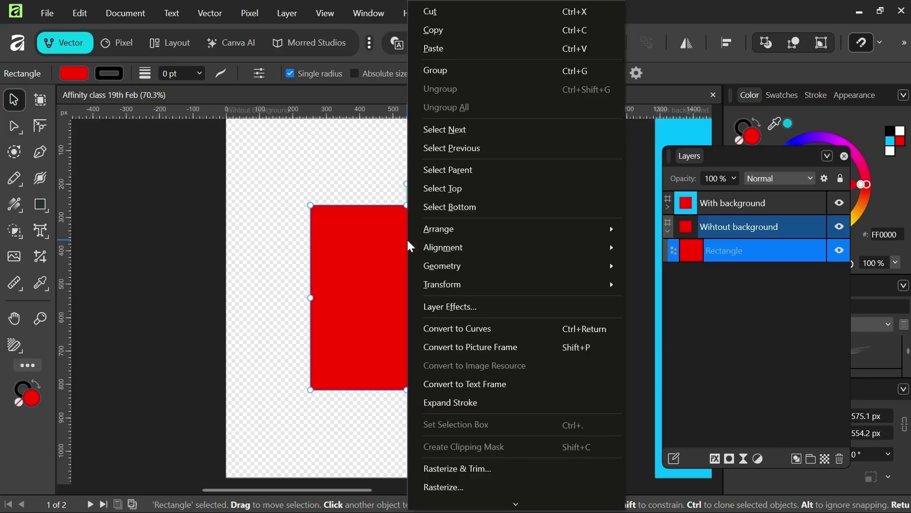
pyautogui.click(441, 29)
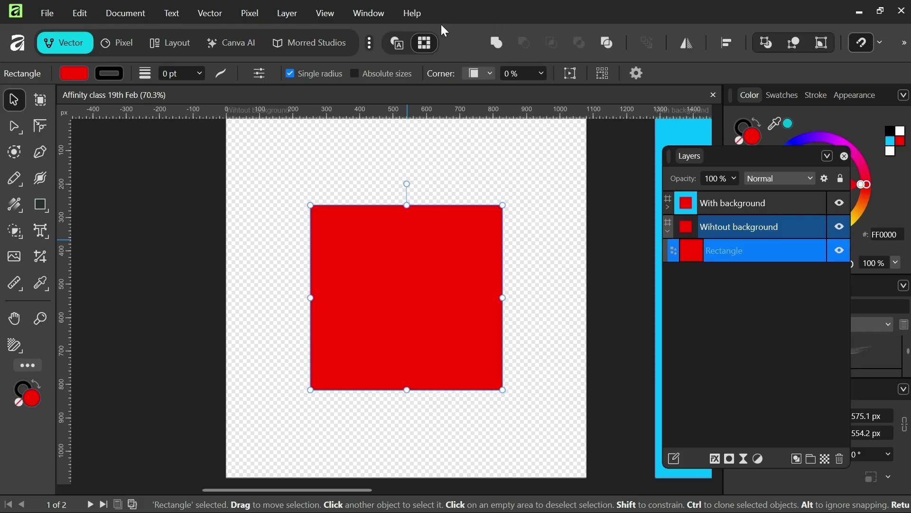
pyautogui.rightClick(281, 229)
pyautogui.click(320, 49)
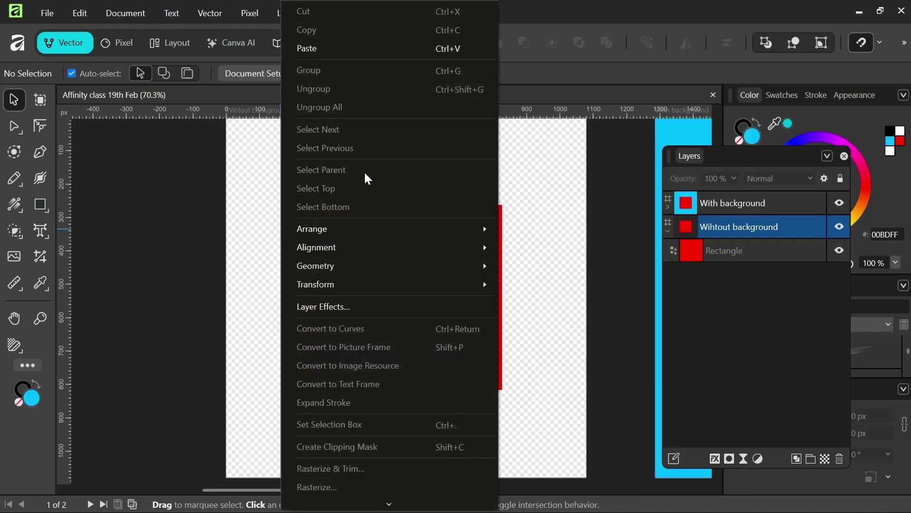
pyautogui.moveTo(413, 252); pyautogui.dragTo(415, 300)
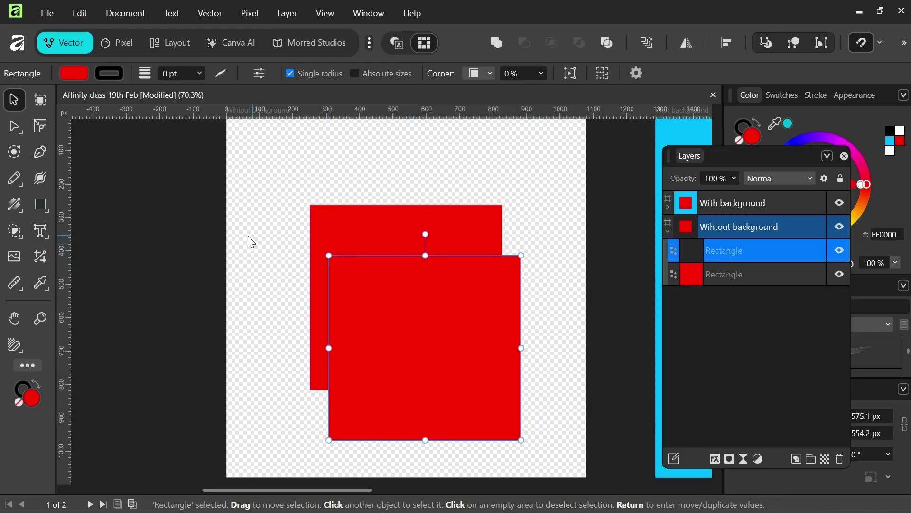
# Fill the front rectangle copy with the previously sampled turquoise colour, 06BBD2
pyautogui.click(162, 251)
pyautogui.scroll(-5, 452, 304)
pyautogui.scroll(5, 452, 304)
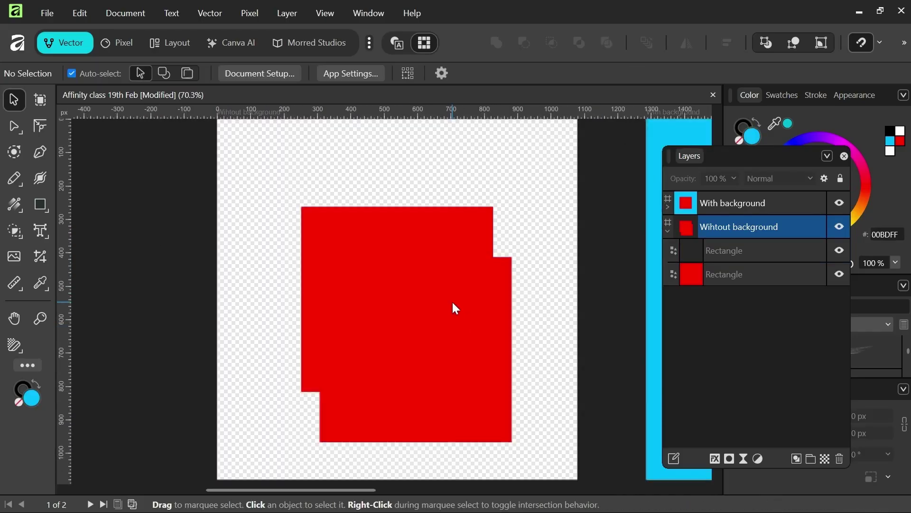
pyautogui.click(787, 124)
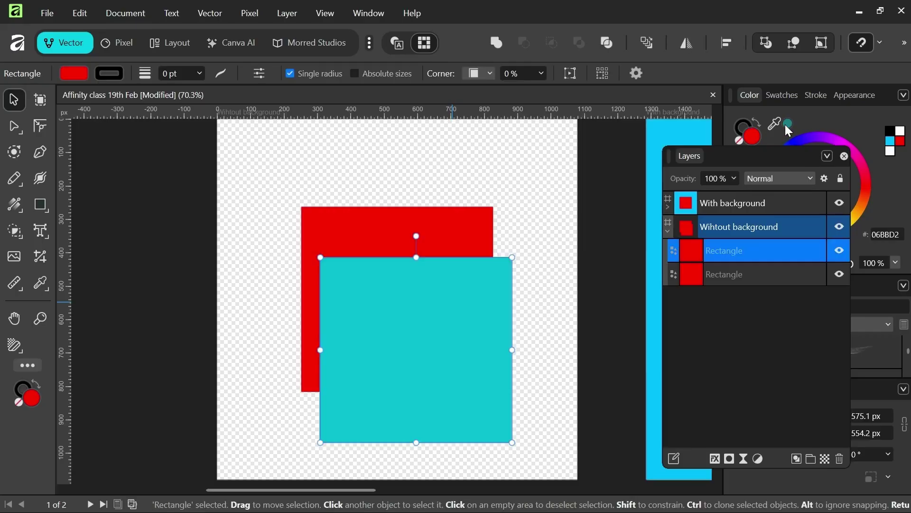
pyautogui.click(525, 171)
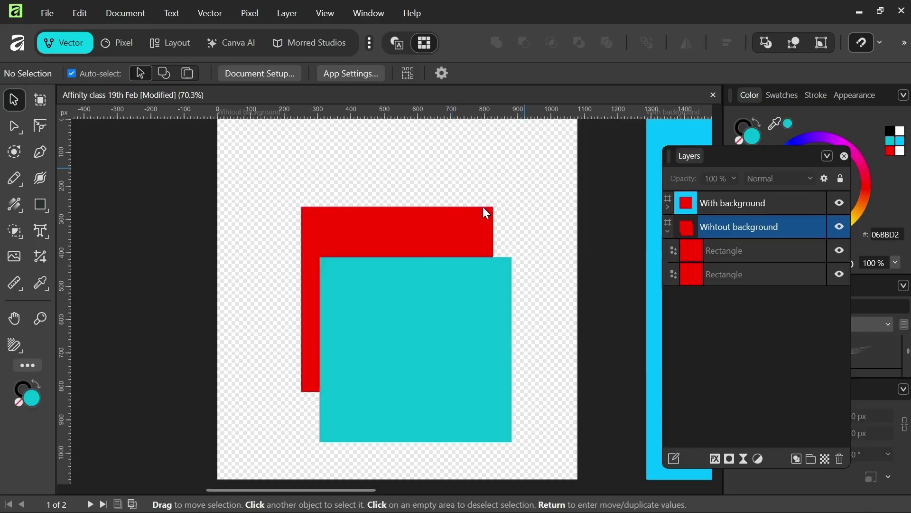
# Select the red and turquoise rectangles together with one marquee around both, and clear the selection
pyautogui.click(359, 341)
pyautogui.click(380, 227)
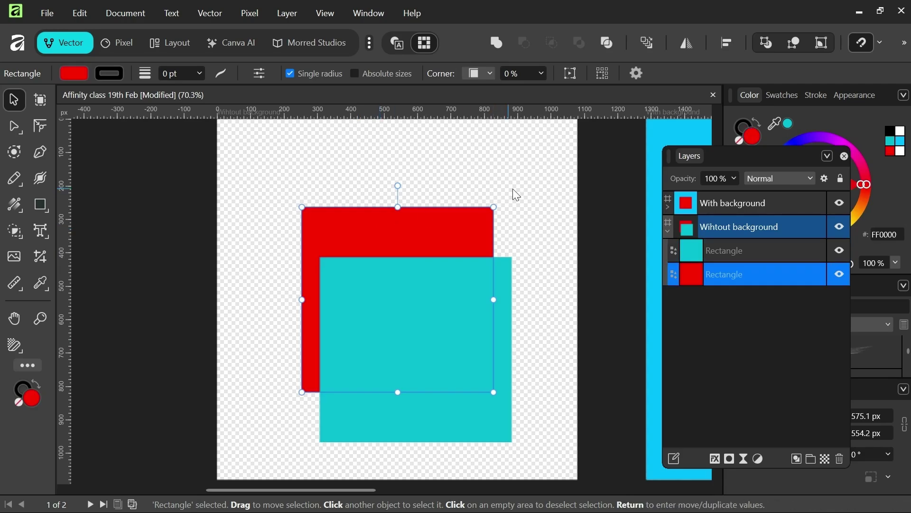
pyautogui.click(526, 192)
pyautogui.scroll(-2, 375, 219)
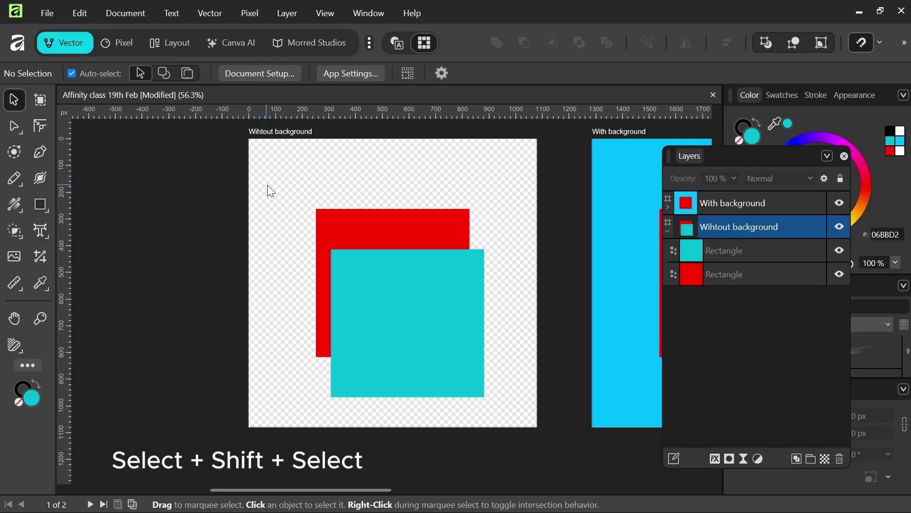
pyautogui.moveTo(266, 184); pyautogui.dragTo(516, 412)
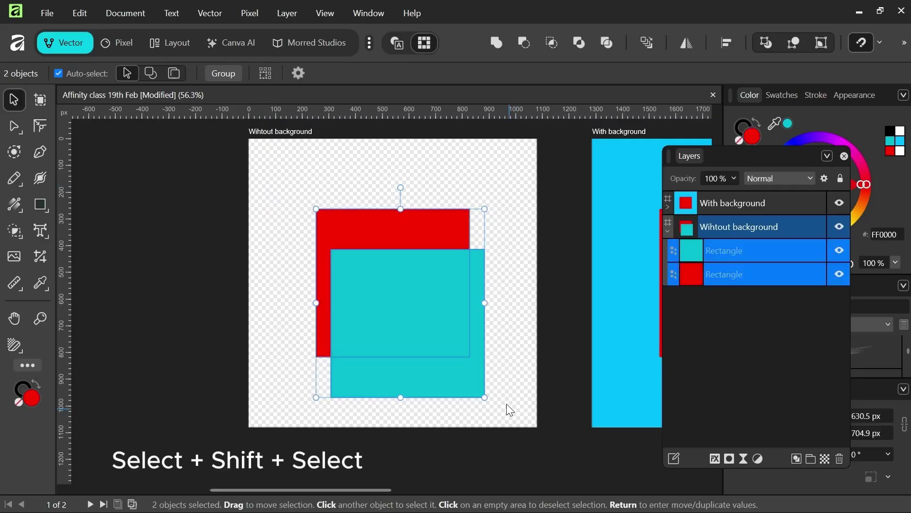
pyautogui.click(528, 222)
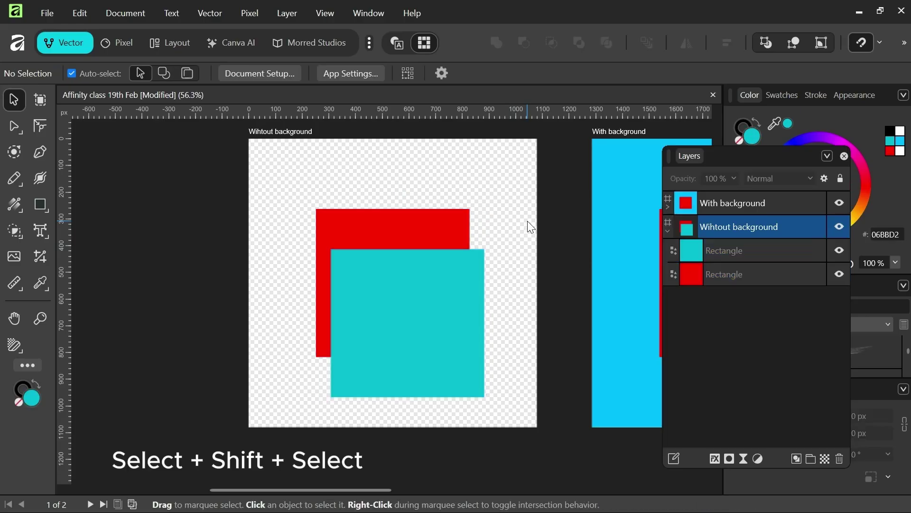
# Select the turquoise rectangle, add the red rectangle to the selection, and deselect both
pyautogui.click(352, 224)
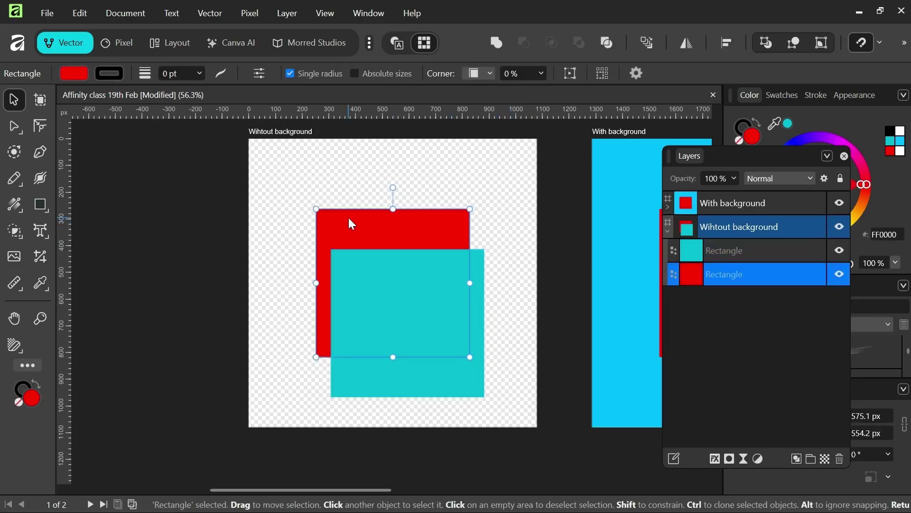
pyautogui.click(389, 266)
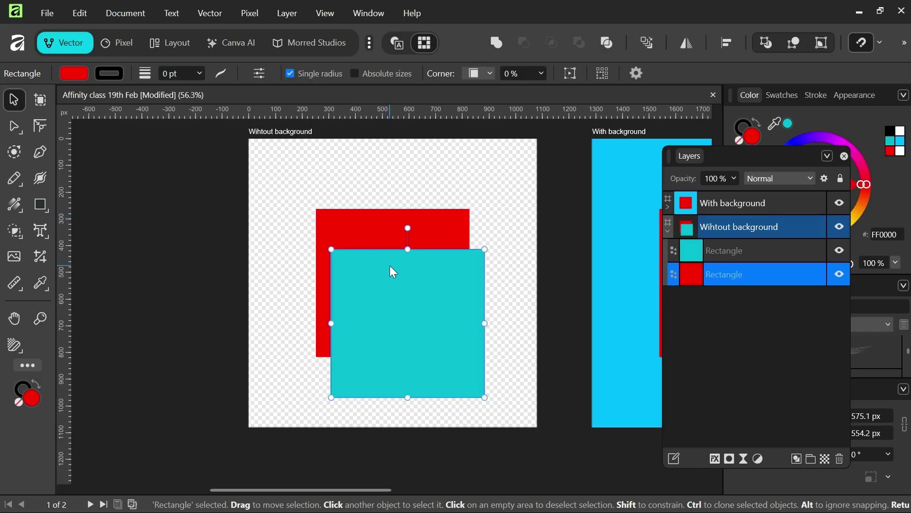
pyautogui.keyDown('shift'); pyautogui.click(366, 226); pyautogui.keyUp('shift')
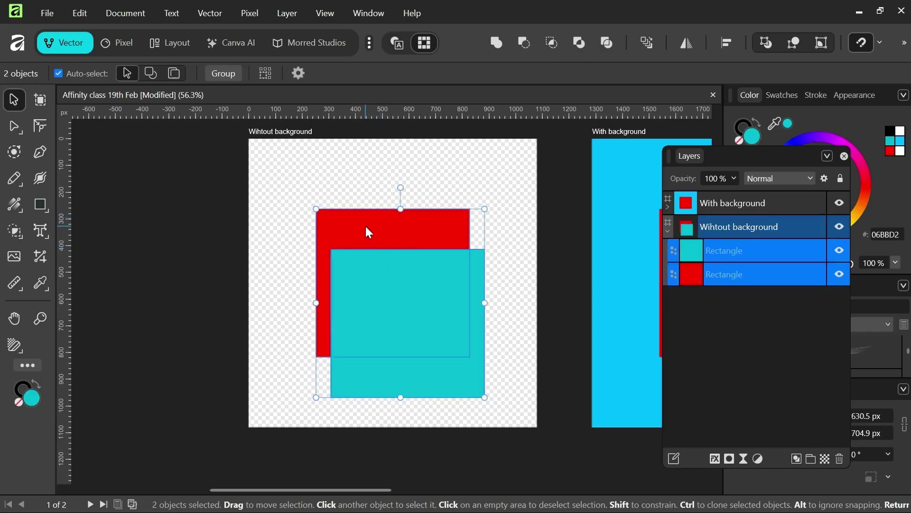
pyautogui.click(471, 180)
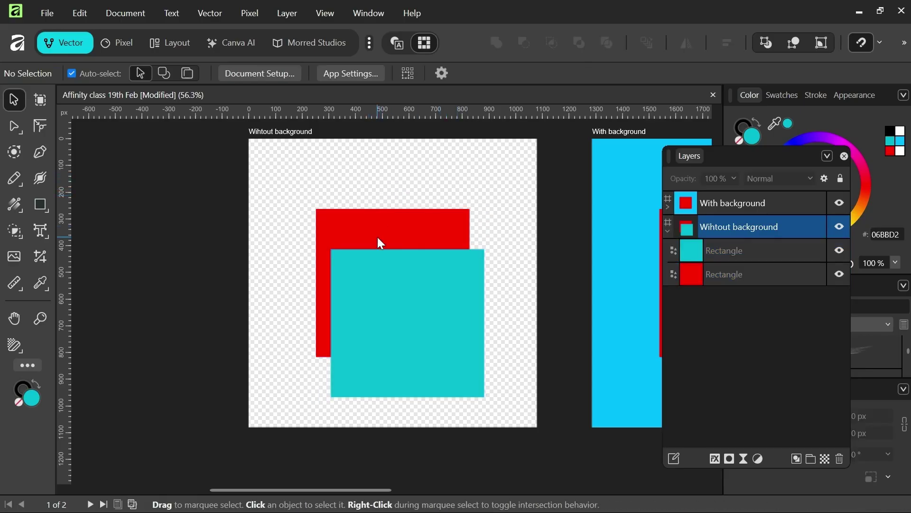
# Shrink the turquoise rectangle to about 299.5 by 378.8 px so it overlaps only the red rectangle's lower right corner, and deselect it
pyautogui.click(364, 319)
pyautogui.moveTo(333, 323); pyautogui.dragTo(404, 321)
pyautogui.click(491, 217)
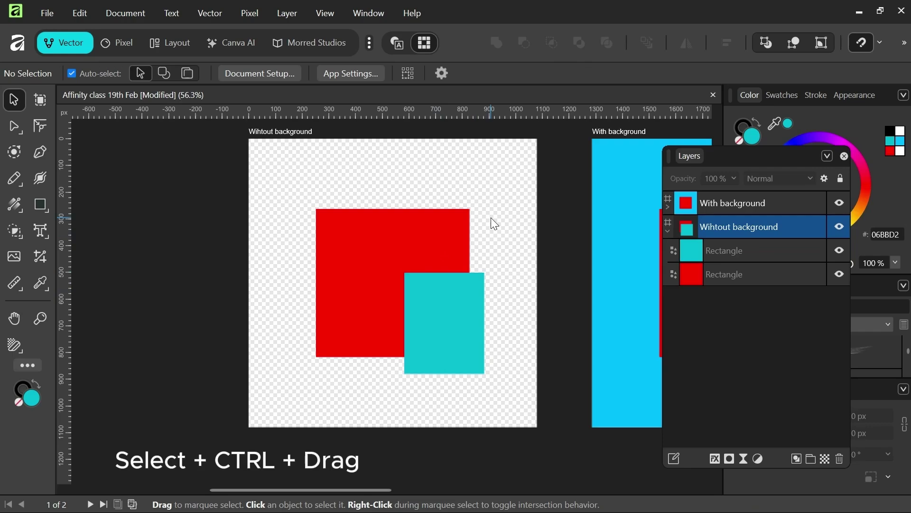
# Try cloning the small turquoise rectangle onto the red rectangle's left side and upper right corner, and undo each clone
pyautogui.click(449, 299)
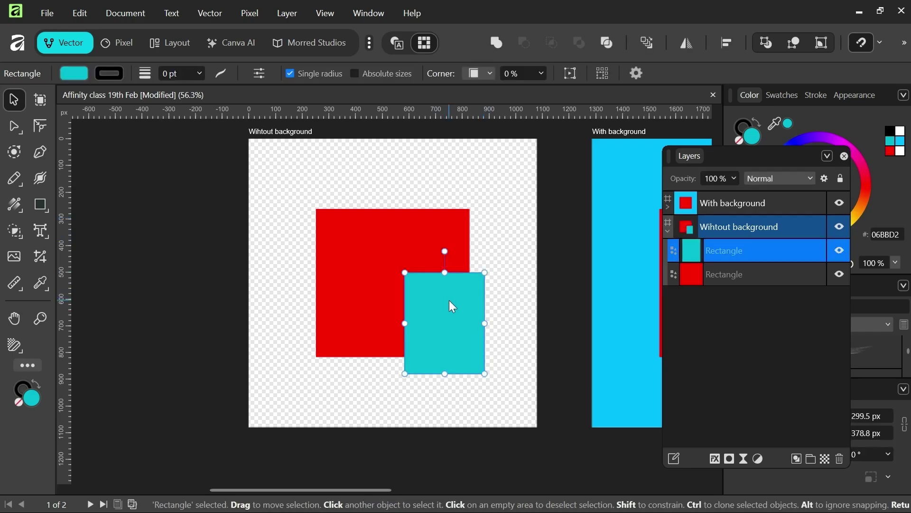
pyautogui.keyDown('ctrl'); pyautogui.moveTo(464, 315); pyautogui.dragTo(352, 342); pyautogui.keyUp('ctrl')
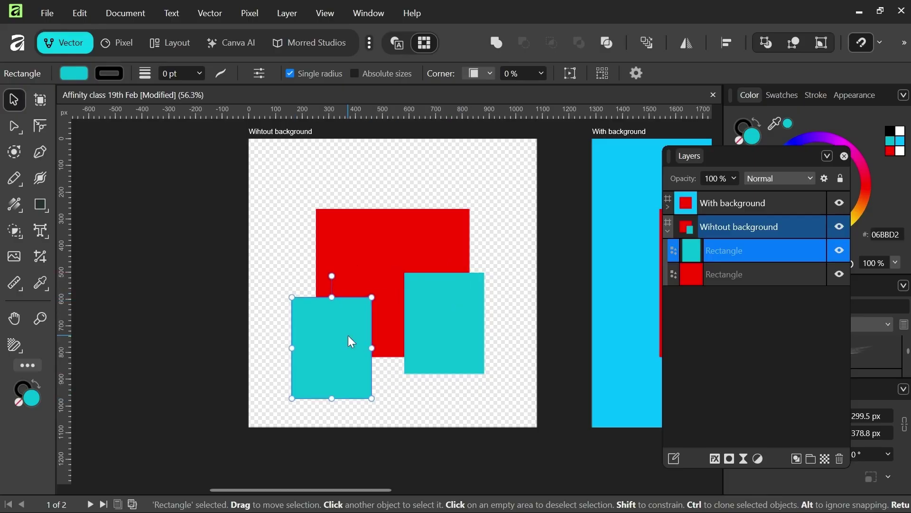
pyautogui.hotkey('ctrl', 'z')
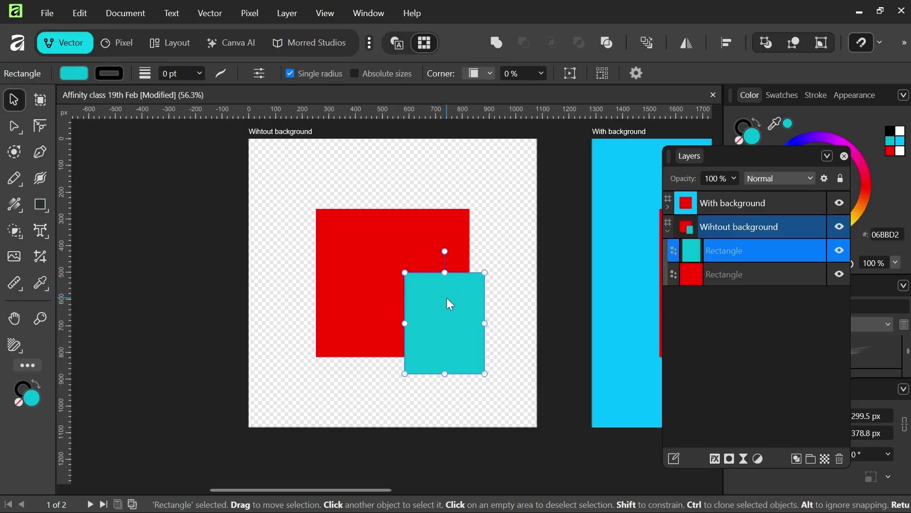
pyautogui.keyDown('ctrl'); pyautogui.moveTo(454, 307); pyautogui.dragTo(340, 294); pyautogui.keyUp('ctrl')
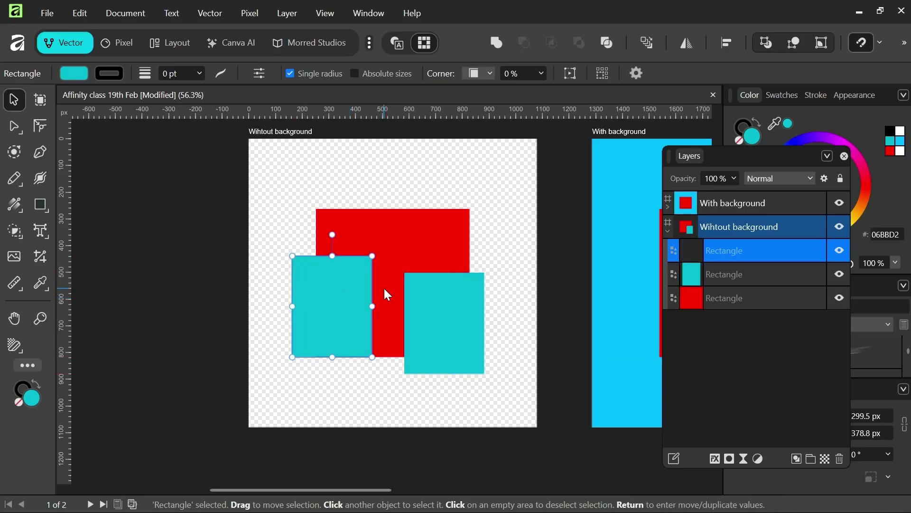
pyautogui.keyDown('ctrl'); pyautogui.moveTo(353, 290); pyautogui.dragTo(478, 200); pyautogui.keyUp('ctrl')
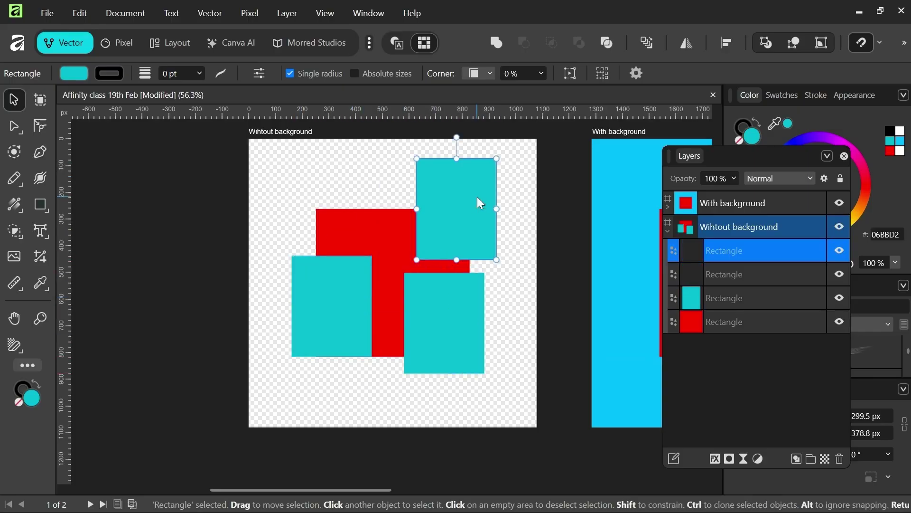
pyautogui.hotkey('ctrl', 'z')
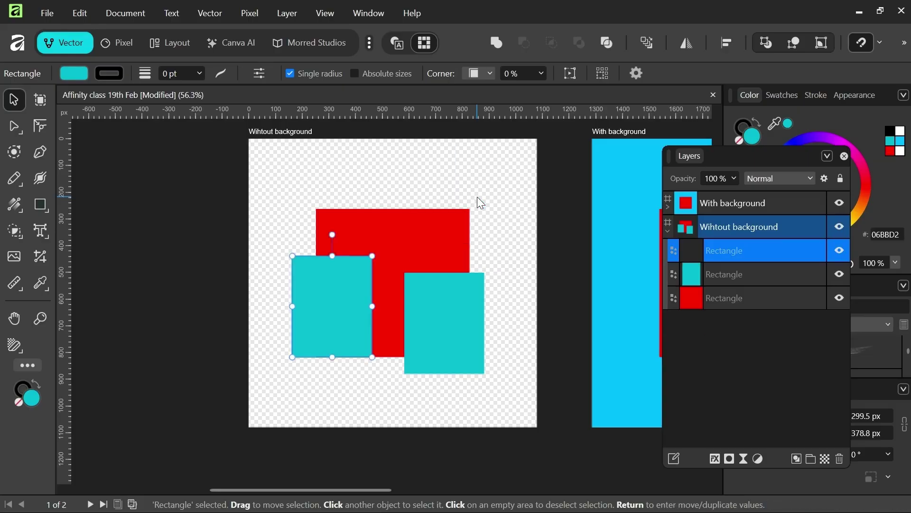
pyautogui.hotkey('ctrl', 'z')
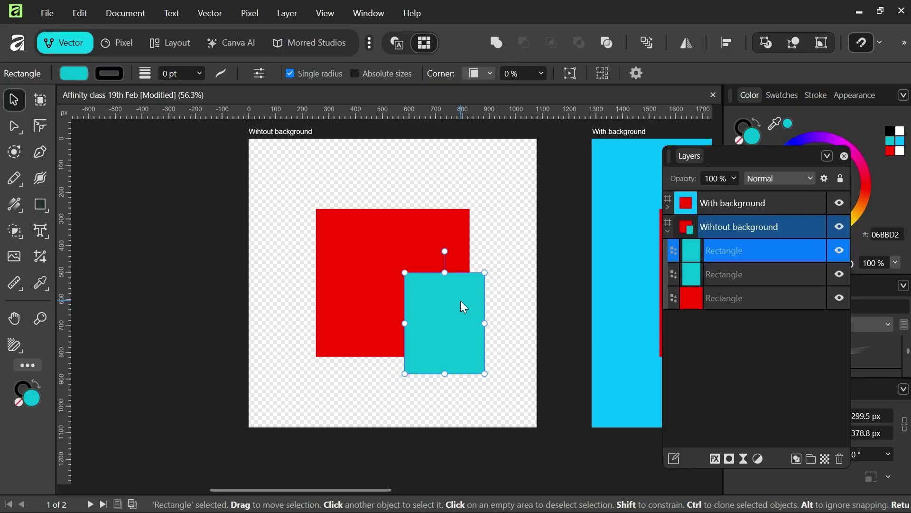
# Place duplicates of the turquoise rectangle over the red rectangle's upper right, upper left and lower left corners, and deselect
pyautogui.moveTo(462, 306)
pyautogui.mouseDown()
pyautogui.moveTo(340, 315)
pyautogui.moveTo(356, 323)
pyautogui.moveTo(332, 342)
pyautogui.moveTo(300, 226)
pyautogui.moveTo(418, 187)
pyautogui.moveTo(498, 190)
pyautogui.mouseUp()
pyautogui.hotkey('ctrl', 'j')
pyautogui.press('Escape')
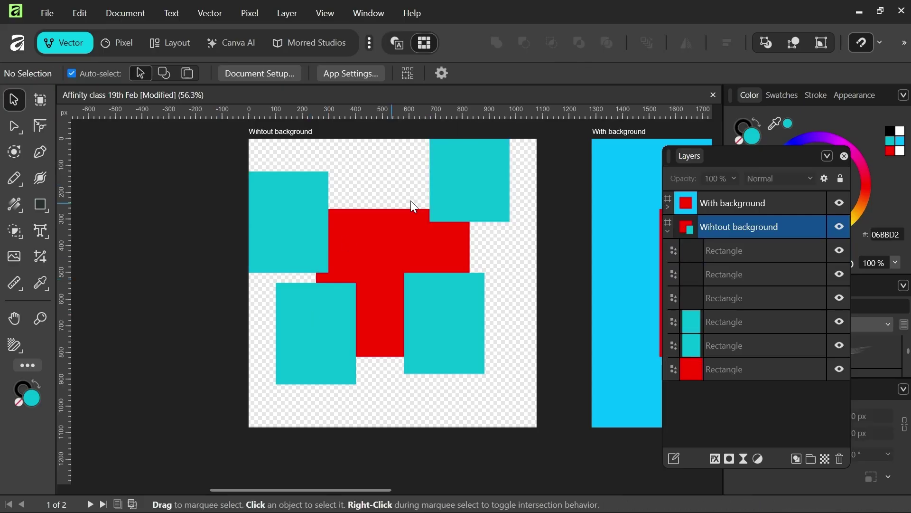
# Select all six rectangles with one marquee, move them together and back to their place, and clear the selection
pyautogui.scroll(1, 464, 284)
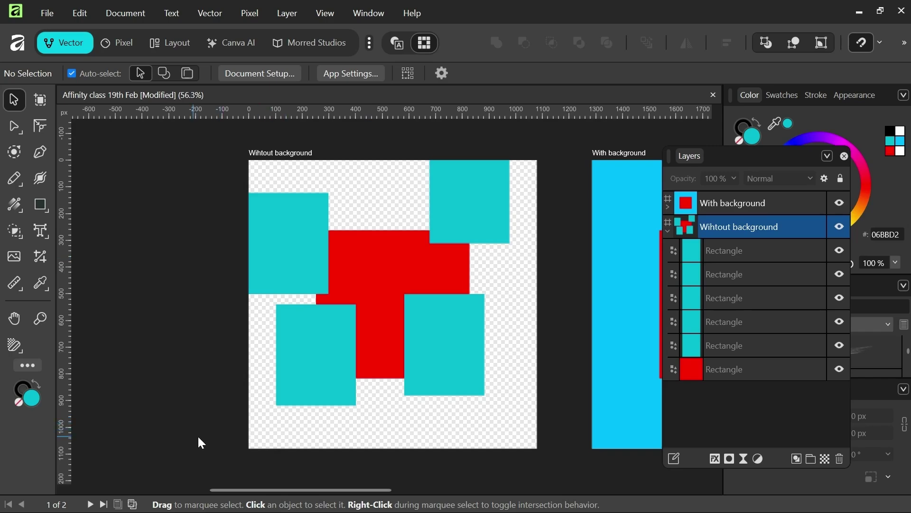
pyautogui.moveTo(193, 436); pyautogui.dragTo(531, 145)
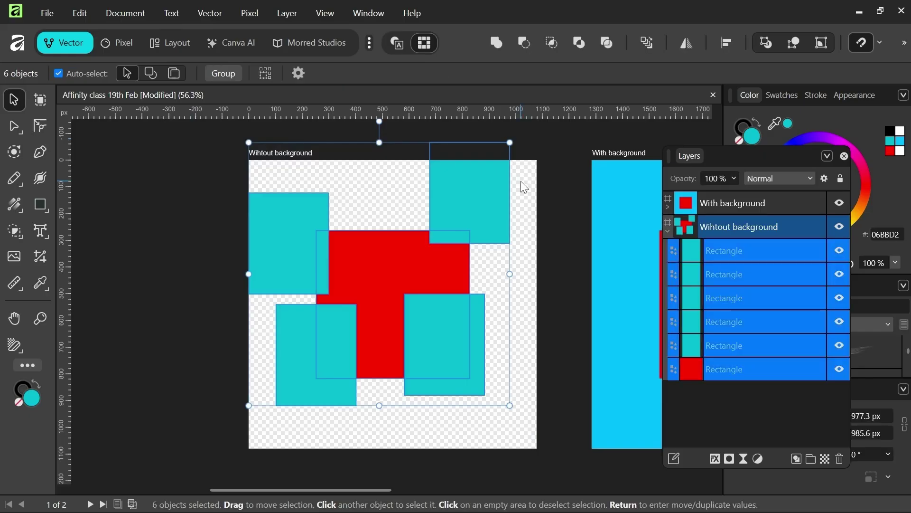
pyautogui.moveTo(480, 227); pyautogui.dragTo(524, 323)
pyautogui.moveTo(345, 285); pyautogui.dragTo(425, 247)
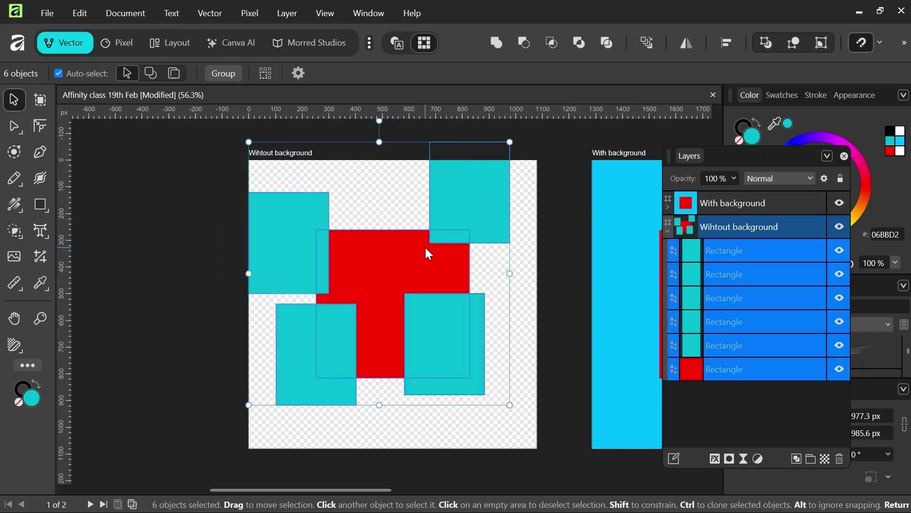
pyautogui.click(527, 196)
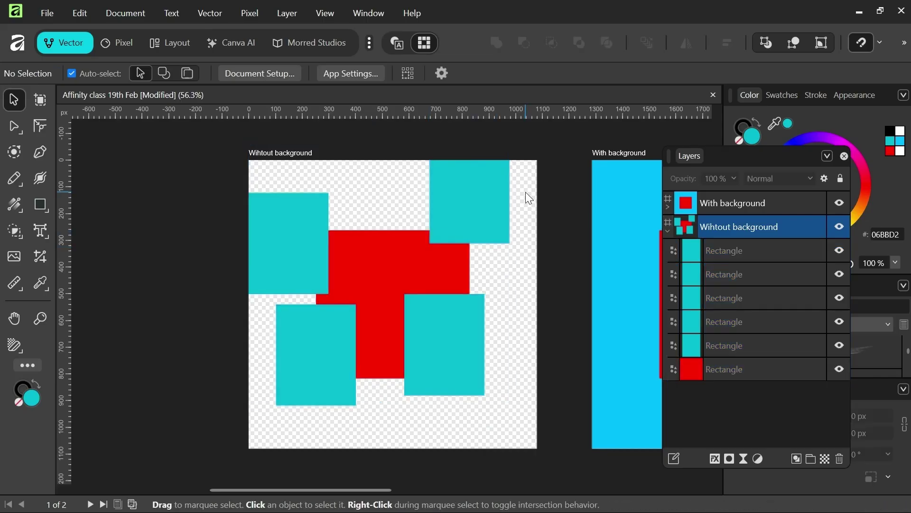
# Add the red rectangle and a turquoise rectangle at each corner to one selection, move them slightly down and right together, and deselect
pyautogui.click(484, 187)
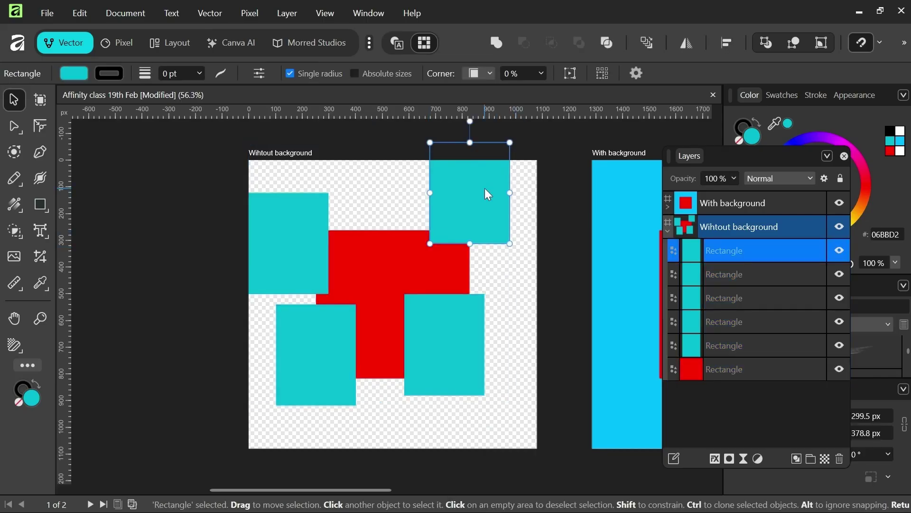
pyautogui.keyDown('shift'); pyautogui.click(390, 250); pyautogui.keyUp('shift')
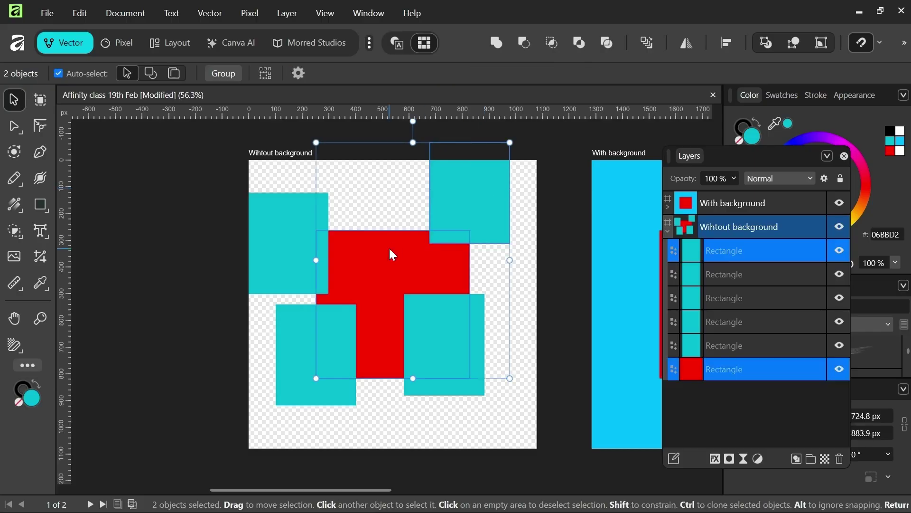
pyautogui.keyDown('shift'); pyautogui.click(285, 232); pyautogui.keyUp('shift')
pyautogui.keyDown('shift'); pyautogui.click(327, 307); pyautogui.keyUp('shift')
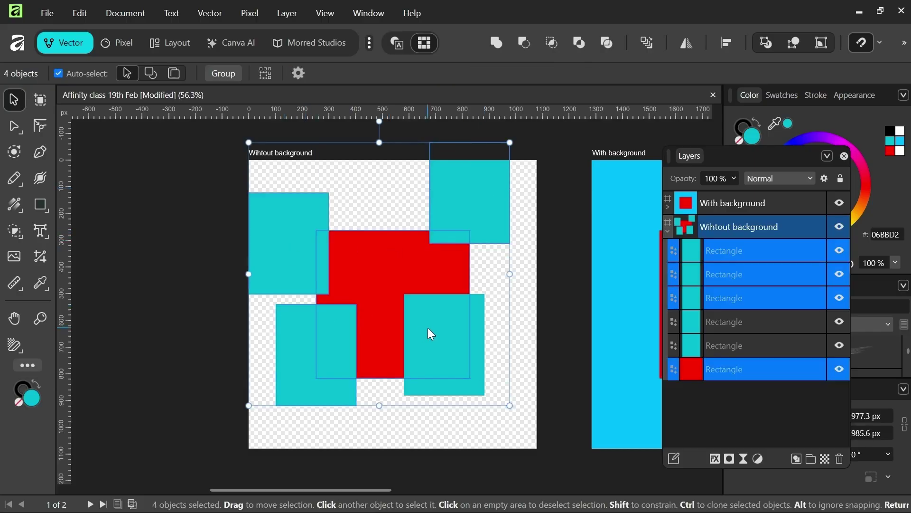
pyautogui.keyDown('shift'); pyautogui.click(429, 327); pyautogui.keyUp('shift')
pyautogui.moveTo(364, 287); pyautogui.dragTo(387, 289)
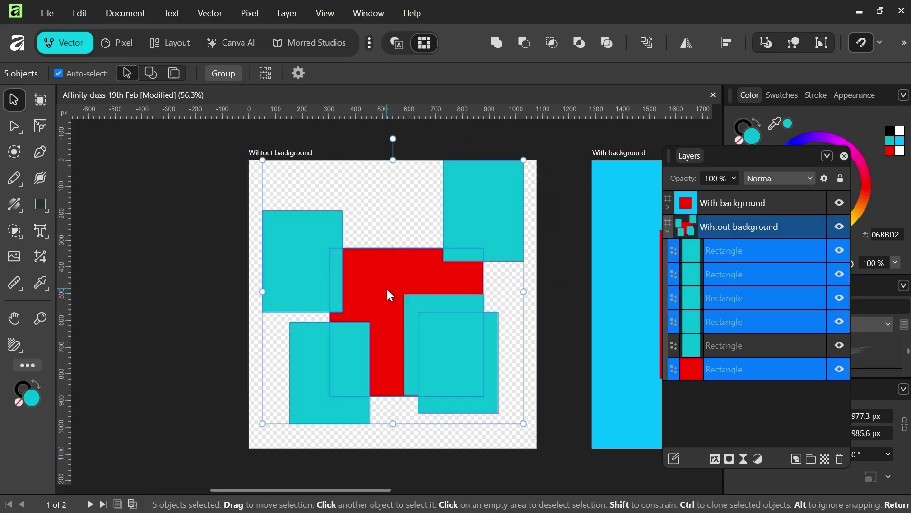
pyautogui.click(175, 261)
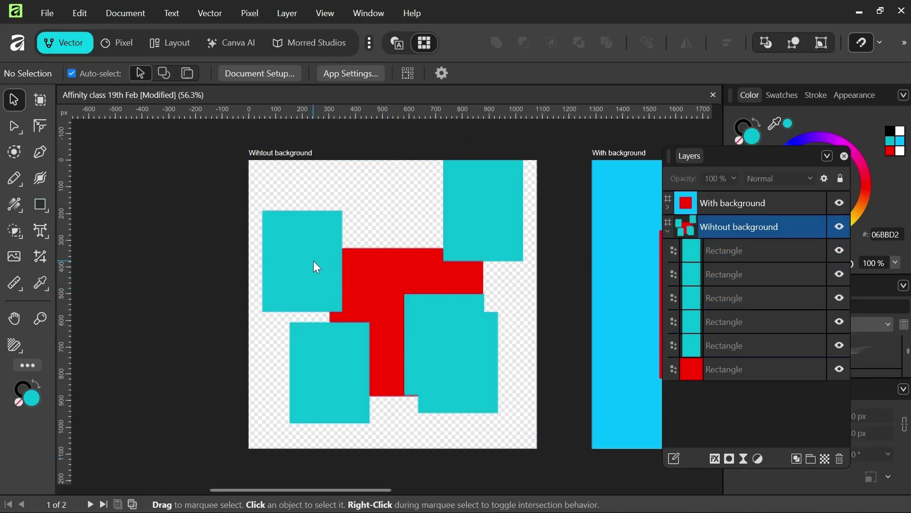
# Recolour the front turquoise rectangle at the red one's lower right corner to yellow-green D0D206, and deselect it
pyautogui.click(740, 322)
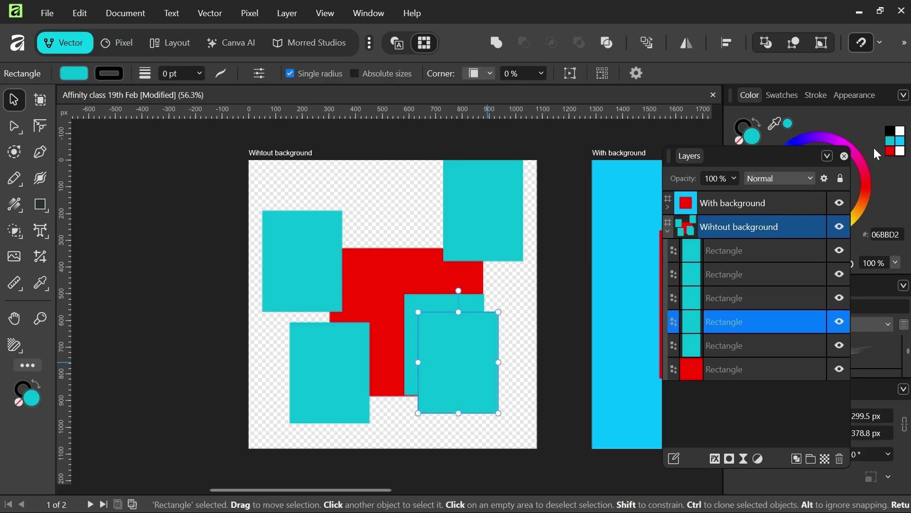
pyautogui.click(866, 181)
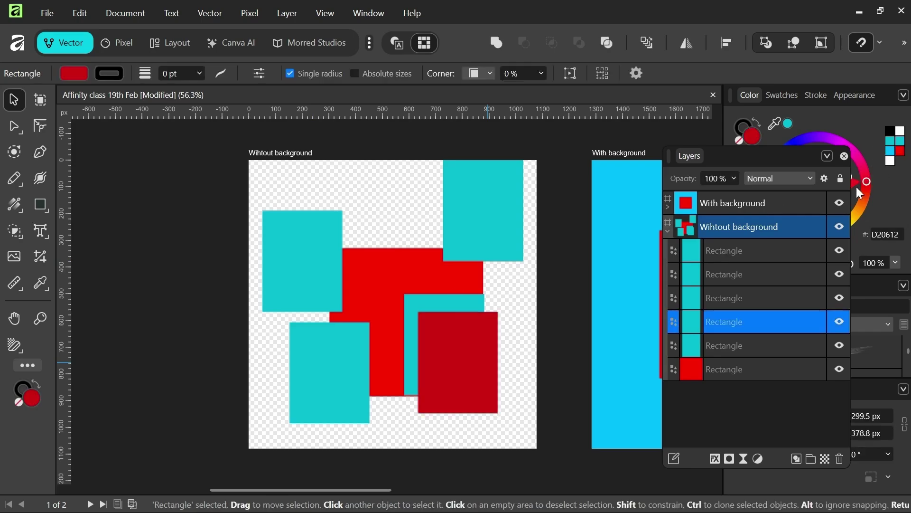
pyautogui.click(860, 206)
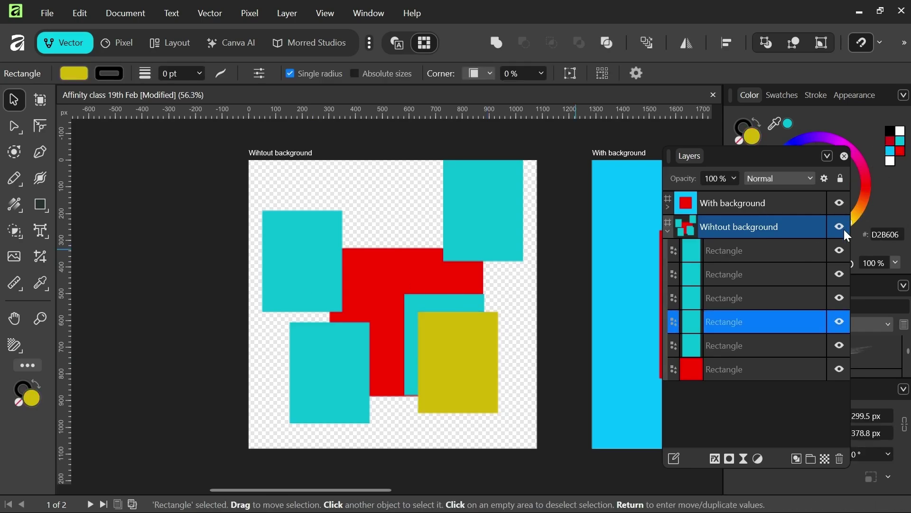
pyautogui.hotkey('ctrl', 'd')
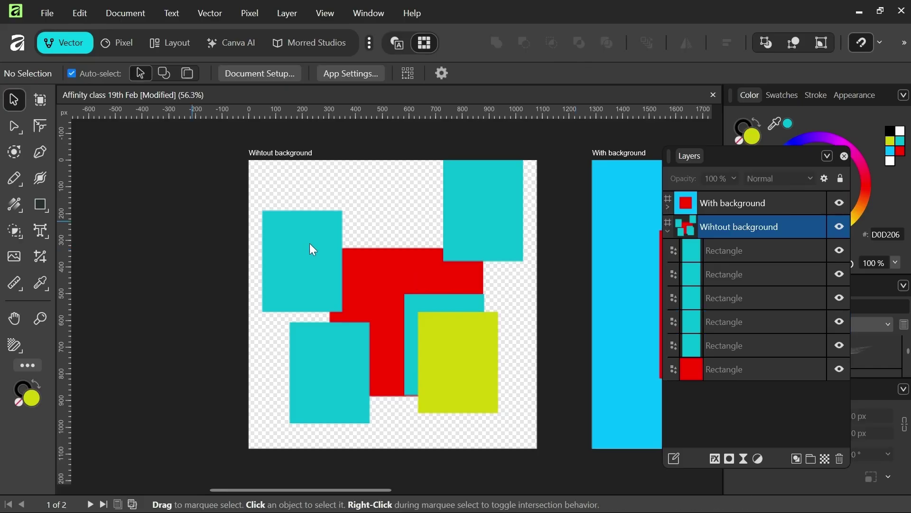
# Select the upper left turquoise, upper right turquoise and yellow-green rectangles together
pyautogui.click(310, 244)
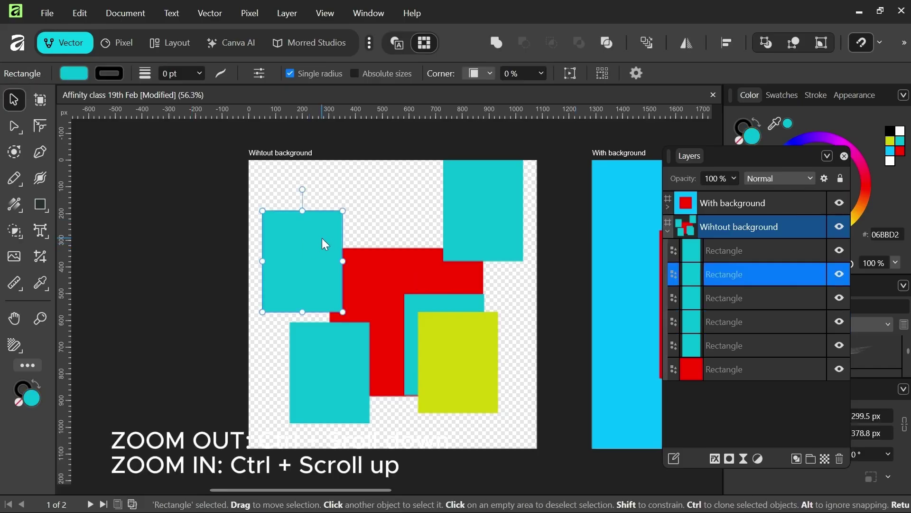
pyautogui.keyDown('shift'); pyautogui.click(485, 199); pyautogui.keyUp('shift')
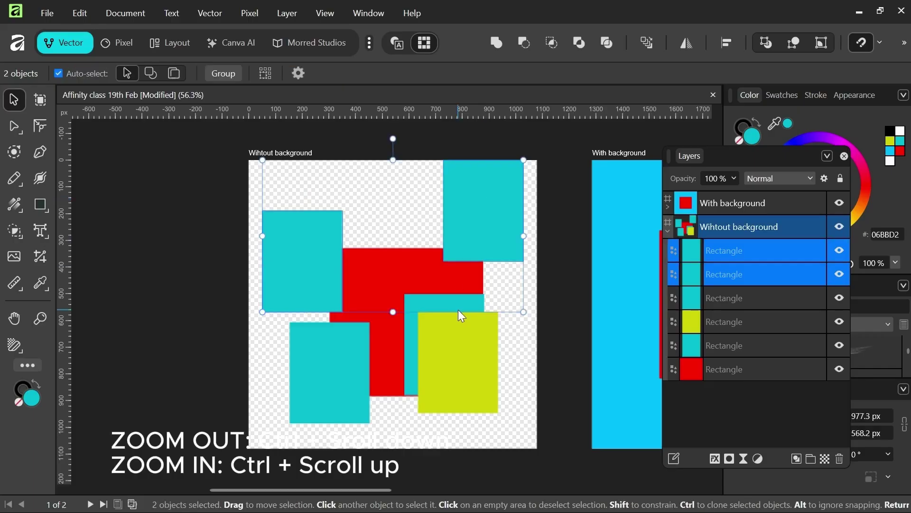
pyautogui.keyDown('shift'); pyautogui.click(466, 352); pyautogui.keyUp('shift')
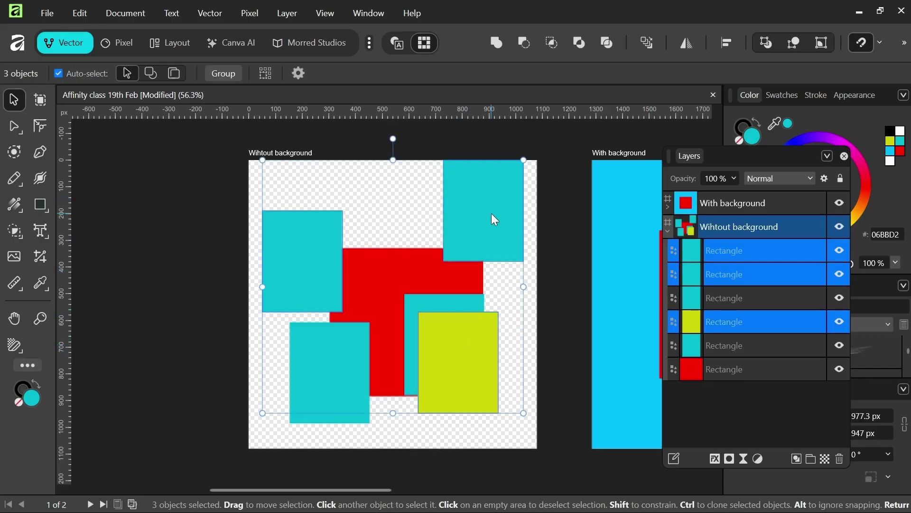
pyautogui.scroll(-5, 480, 214)
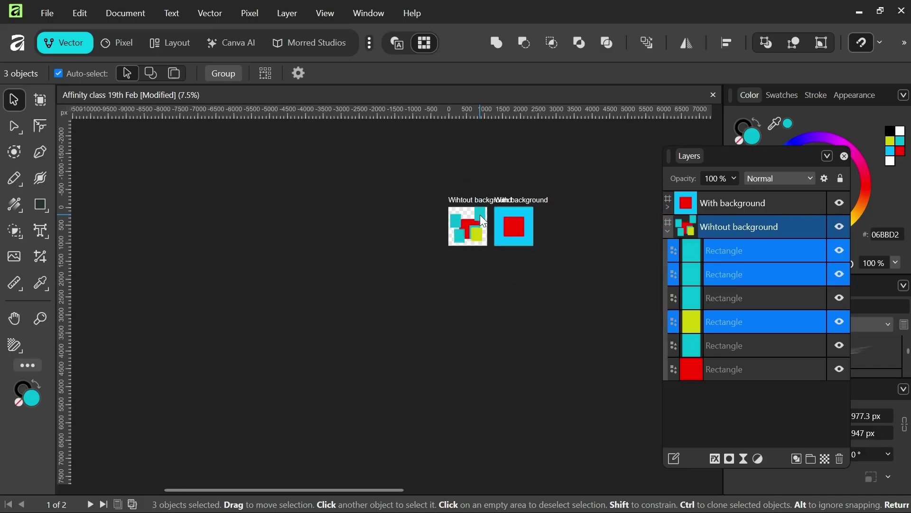
pyautogui.scroll(4, 479, 214)
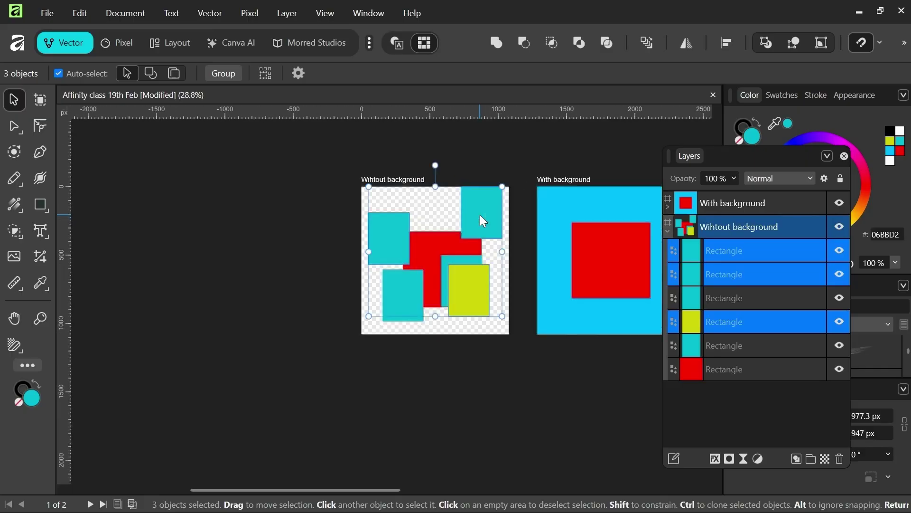
pyautogui.moveTo(479, 215); pyautogui.dragTo(252, 225)
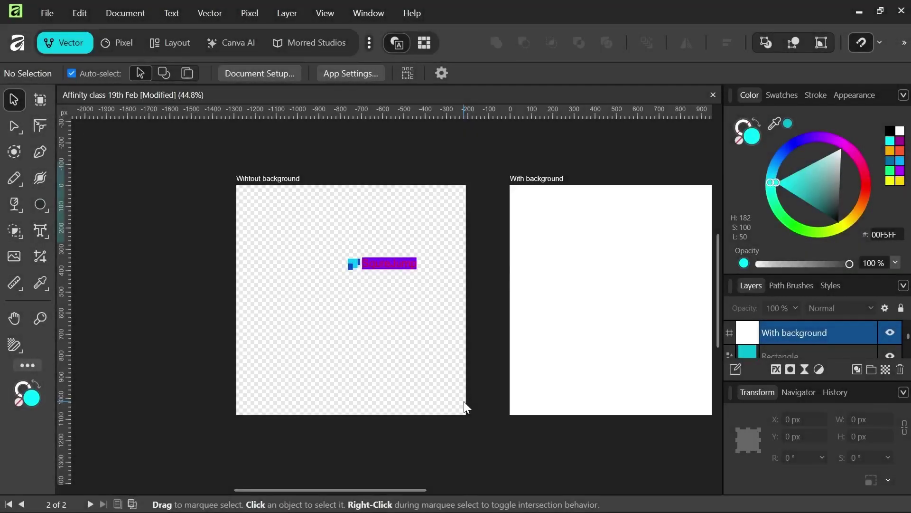
# Remove the purple highlight behind the "SqureJump" logo text and fill the text with blue 006FA7
pyautogui.scroll(3, 356, 318)
pyautogui.scroll(-3, 346, 304)
pyautogui.scroll(1, 335, 249)
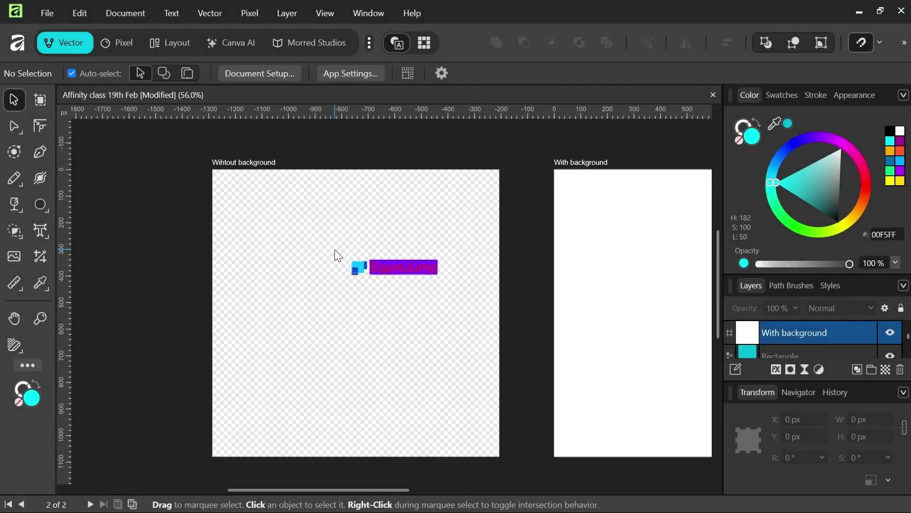
pyautogui.scroll(2, 335, 249)
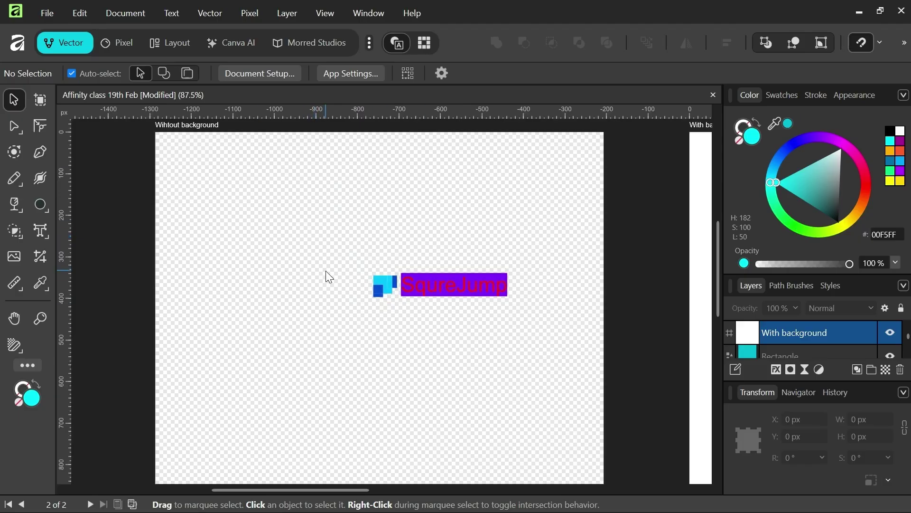
pyautogui.scroll(-5, 326, 272)
pyautogui.scroll(5, 299, 294)
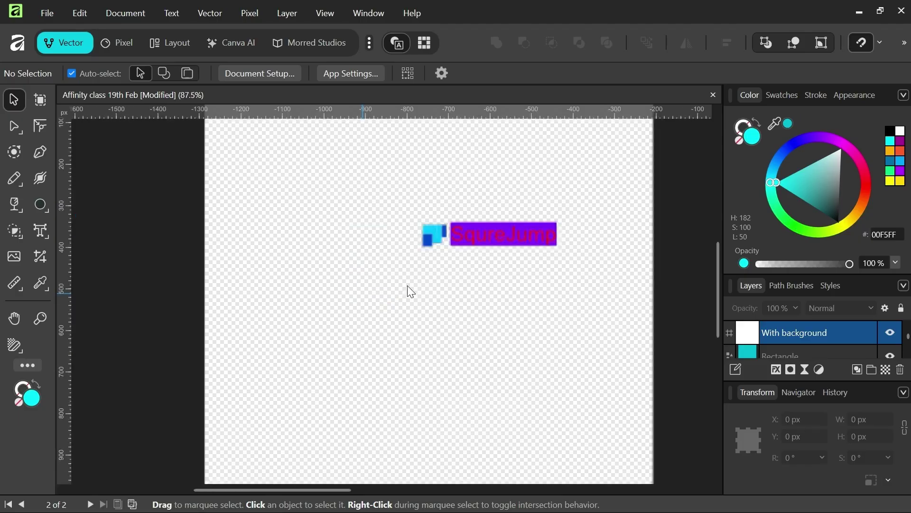
pyautogui.scroll(4, 529, 237)
pyautogui.click(467, 240)
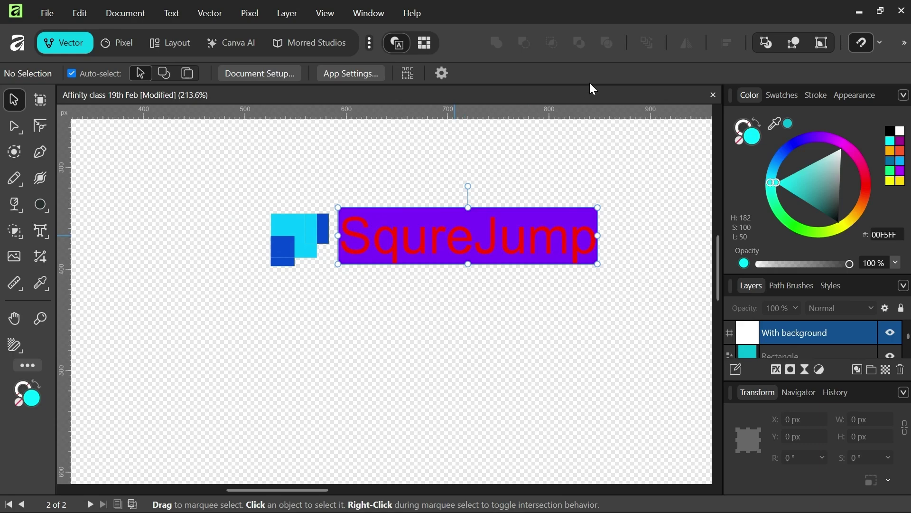
pyautogui.click(601, 76)
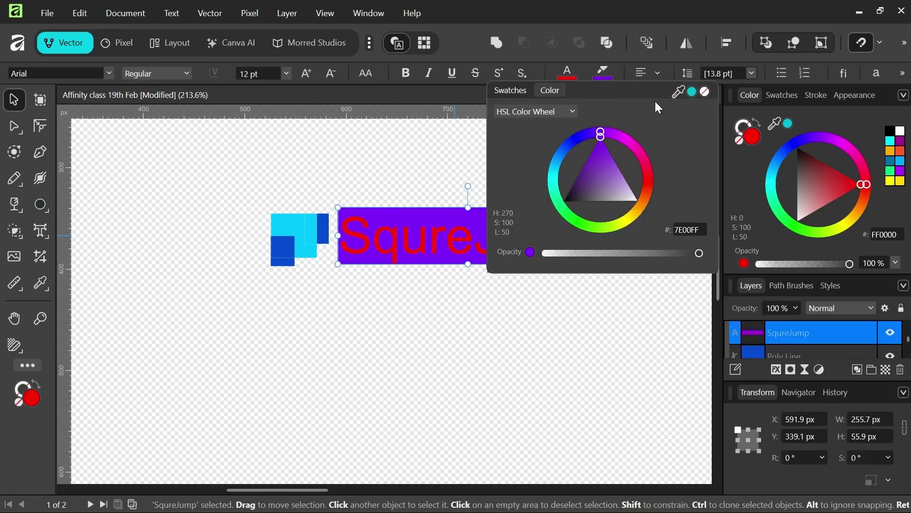
pyautogui.click(705, 92)
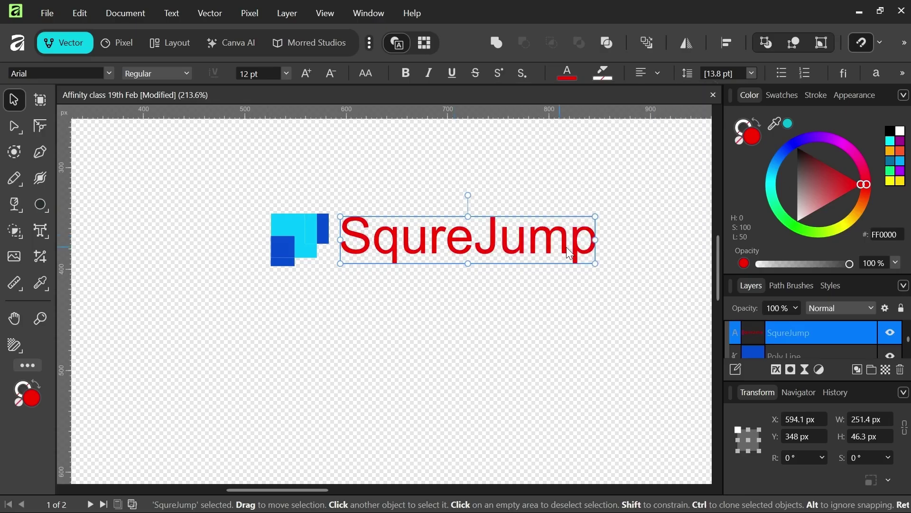
pyautogui.click(891, 161)
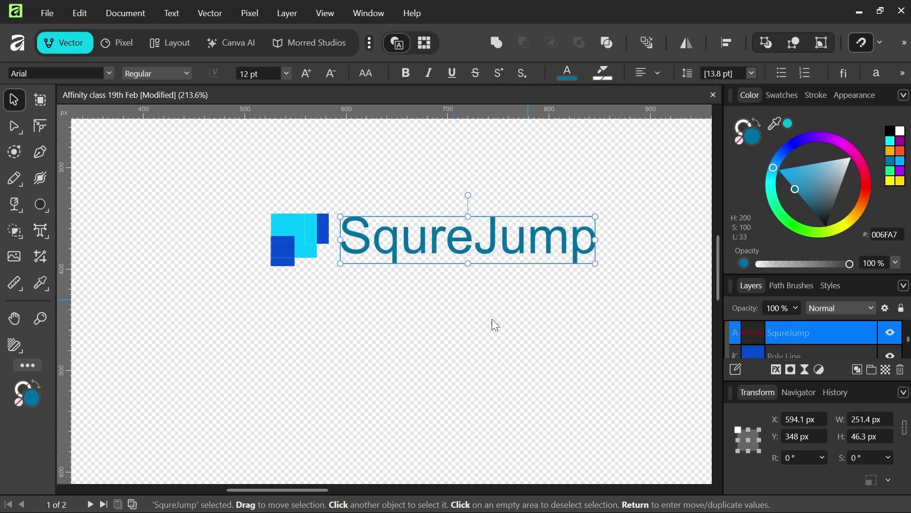
# Duplicate the "SqureJump" logo onto the With background artboard, and select the Wihtout background artboard
pyautogui.click(398, 322)
pyautogui.scroll(-5, 399, 322)
pyautogui.moveTo(284, 237); pyautogui.dragTo(475, 332)
pyautogui.scroll(-4, 436, 315)
pyautogui.moveTo(428, 307); pyautogui.dragTo(626, 335)
pyautogui.click(353, 246)
pyautogui.scroll(2, 352, 237)
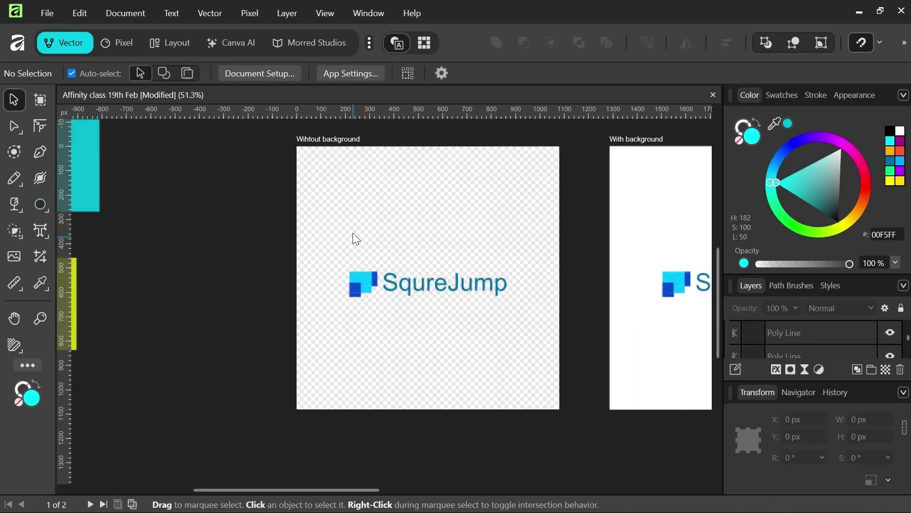
pyautogui.click(285, 161)
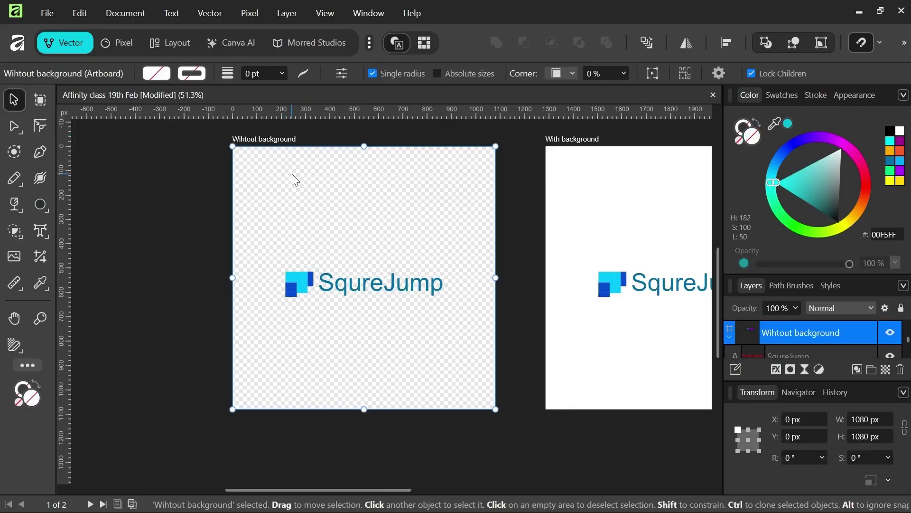
pyautogui.hotkey('ctrl', 'alt', 'shift', 'w')
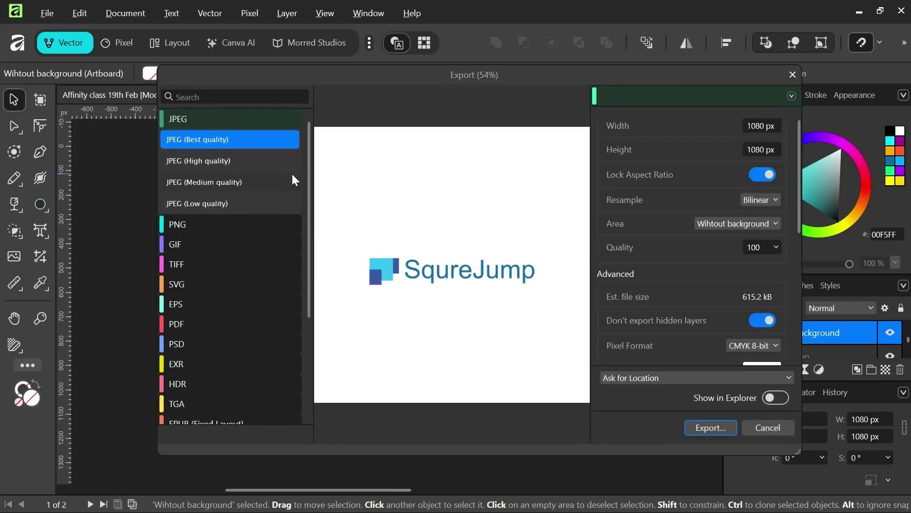
pyautogui.click(792, 75)
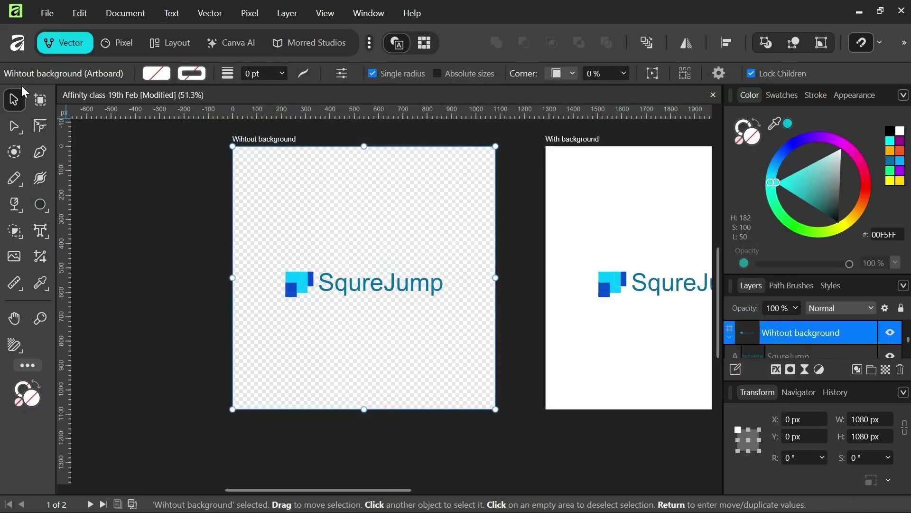
pyautogui.click(49, 10)
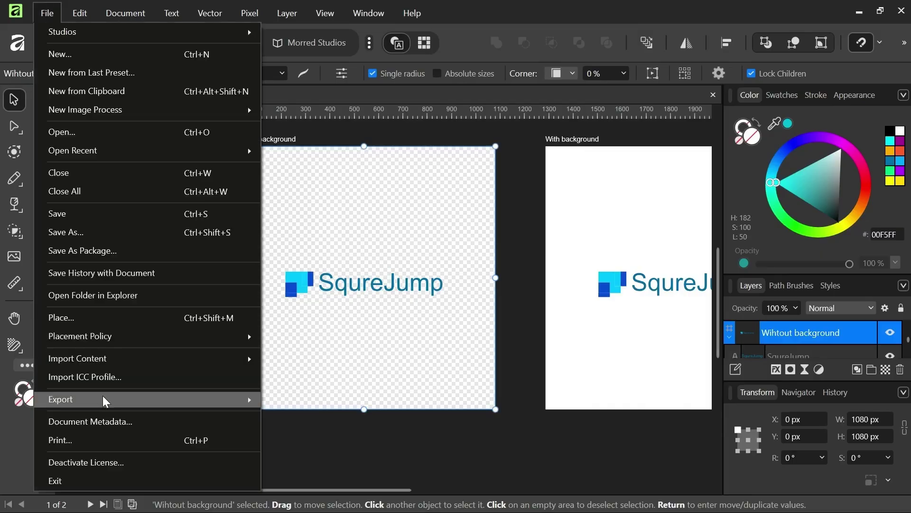
pyautogui.moveTo(105, 400)
pyautogui.click(289, 404)
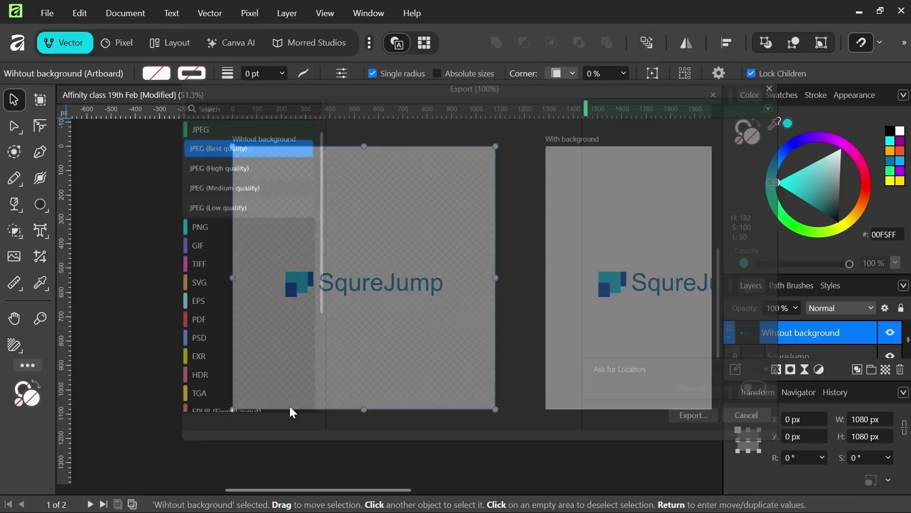
pyautogui.click(791, 74)
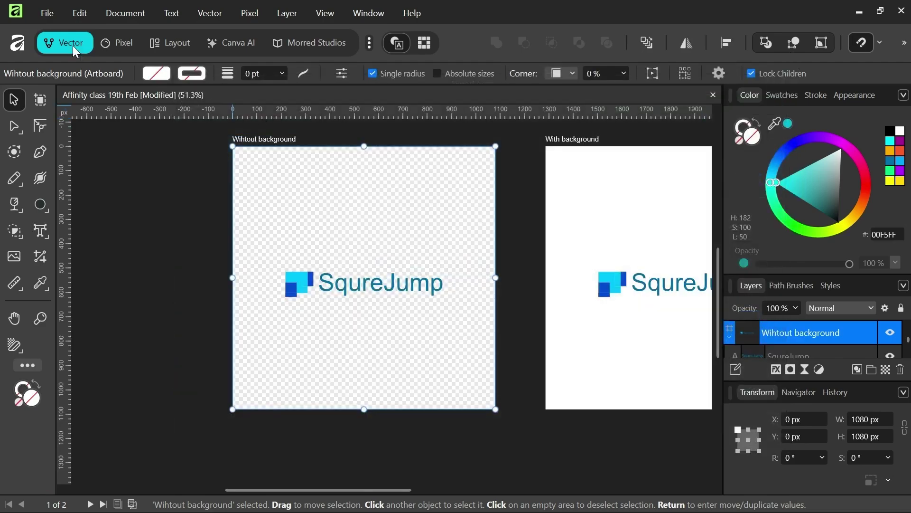
# Export the Wihtout background artboard as a PNG named "without" into the Downloads folder
pyautogui.click(45, 12)
pyautogui.moveTo(116, 398)
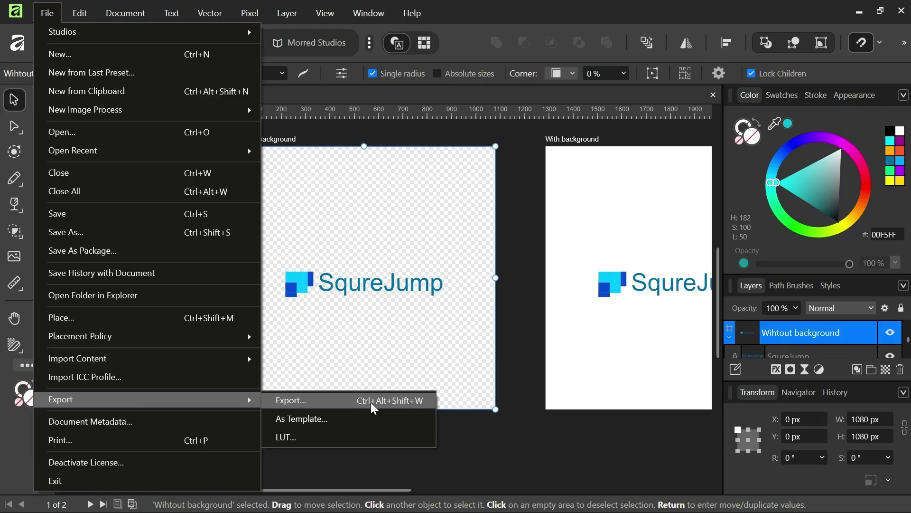
pyautogui.click(421, 403)
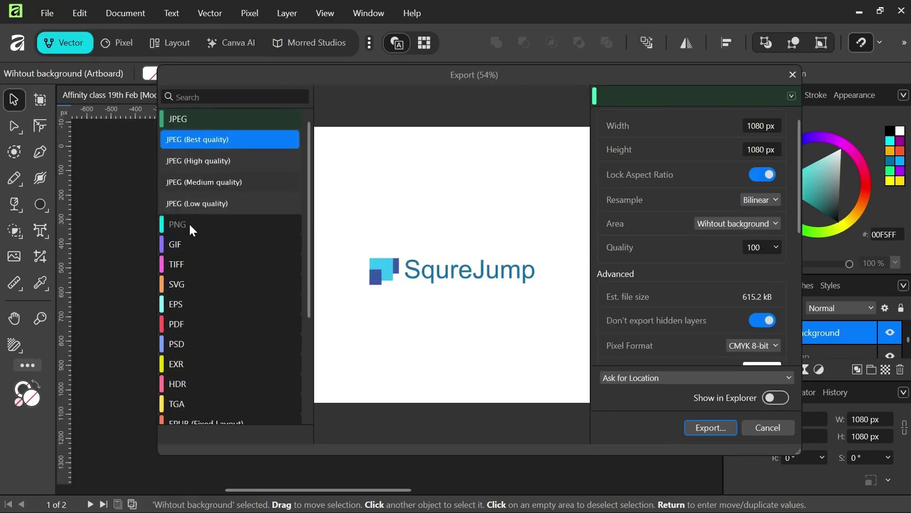
pyautogui.click(190, 225)
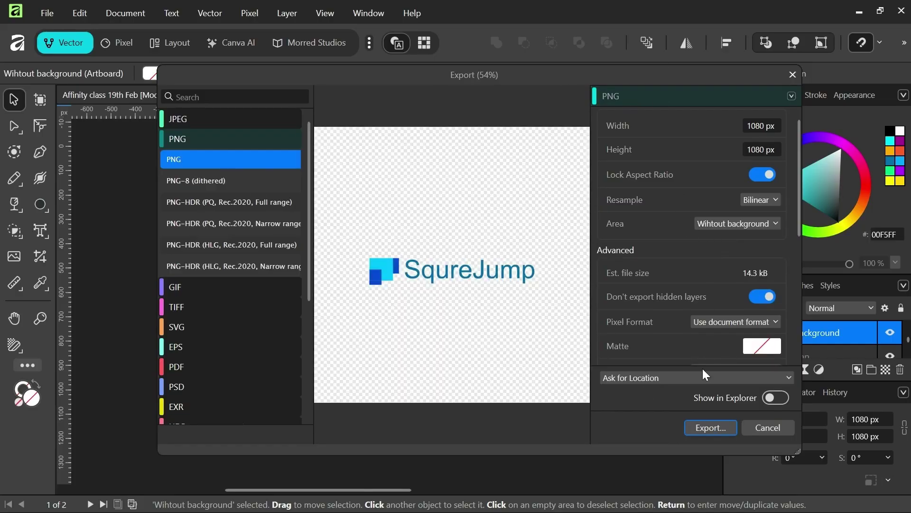
pyautogui.click(718, 431)
pyautogui.click(719, 432)
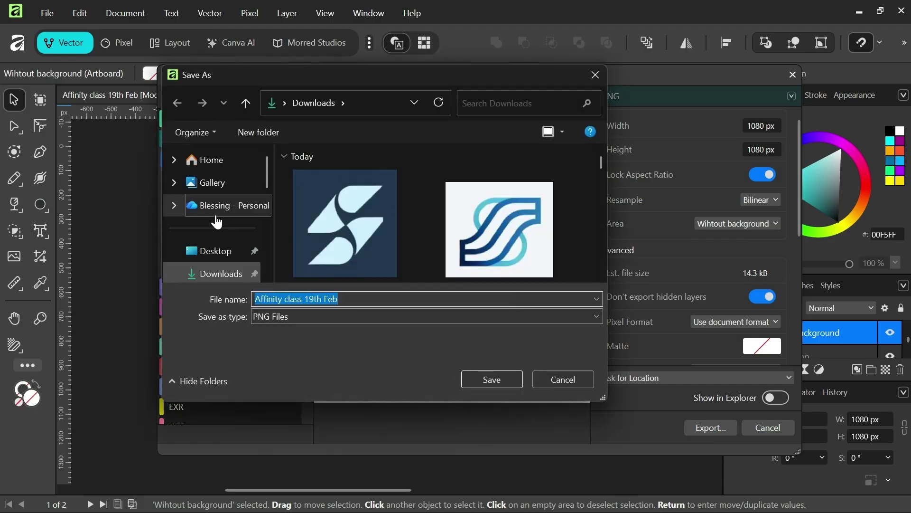
pyautogui.click(230, 274)
pyautogui.click(375, 299)
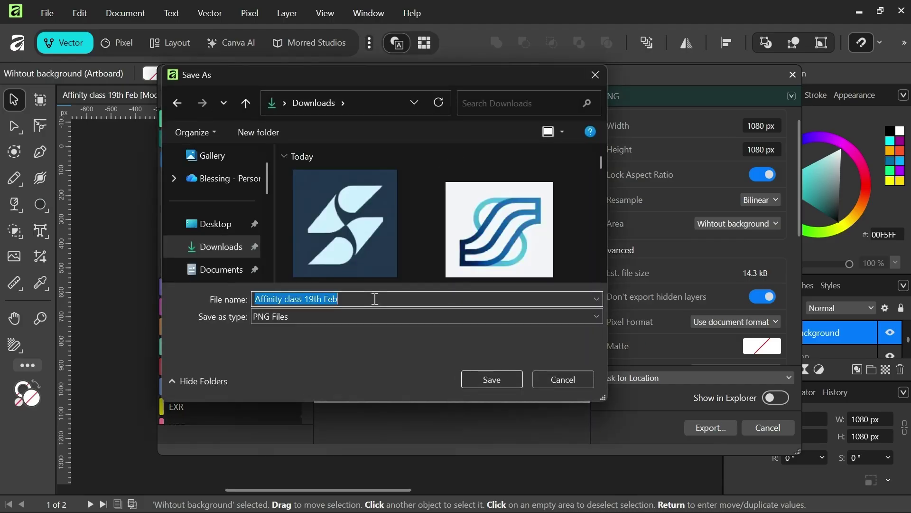
pyautogui.write('without')
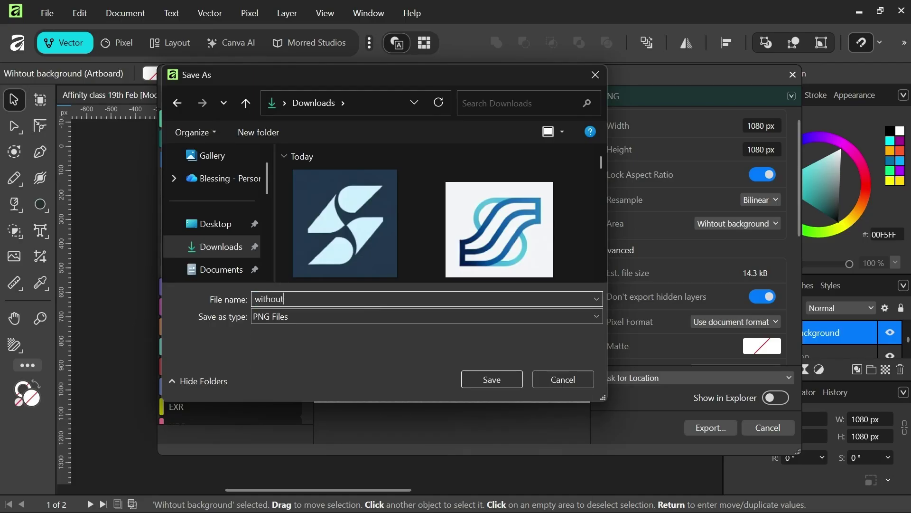
pyautogui.press('Return')
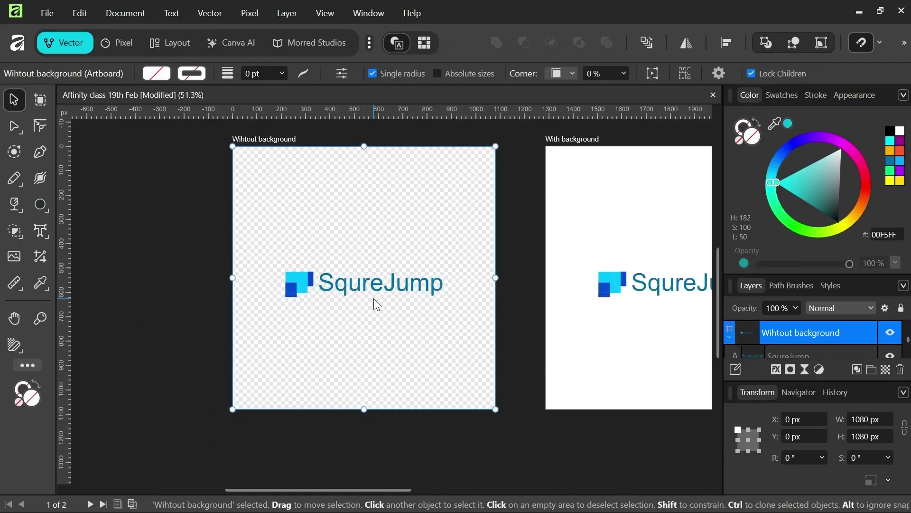
# Export the With background artboard as a PNG named "with" into the Downloads folder
pyautogui.hscroll(6, 274, 275)
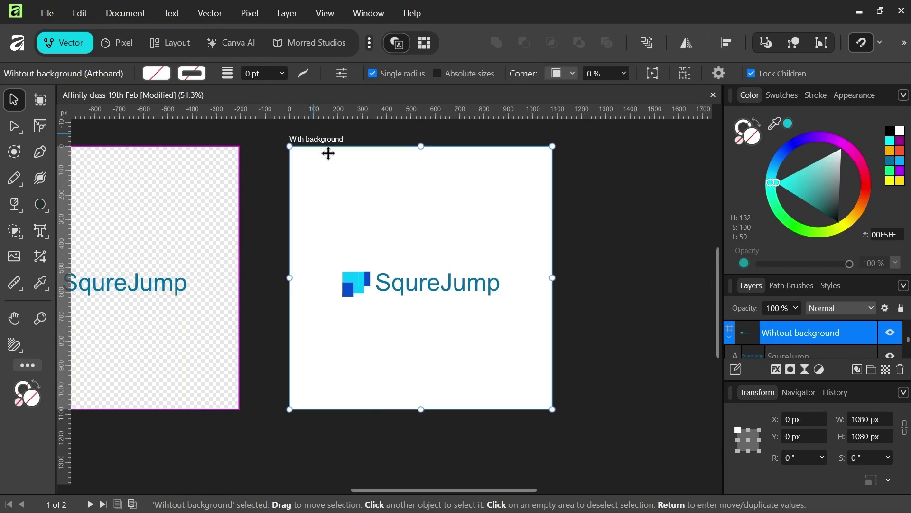
pyautogui.click(328, 152)
pyautogui.hotkey('ctrl', 'alt', 'shift', 'w')
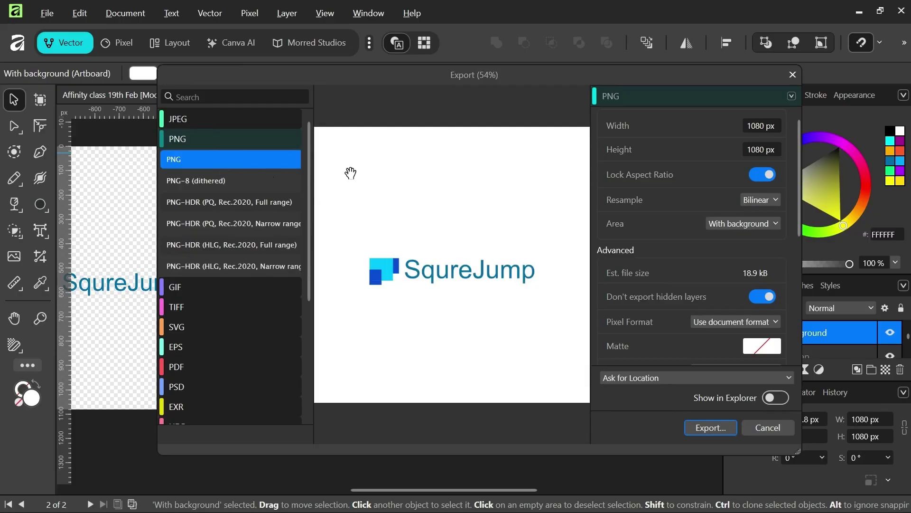
pyautogui.press('Return')
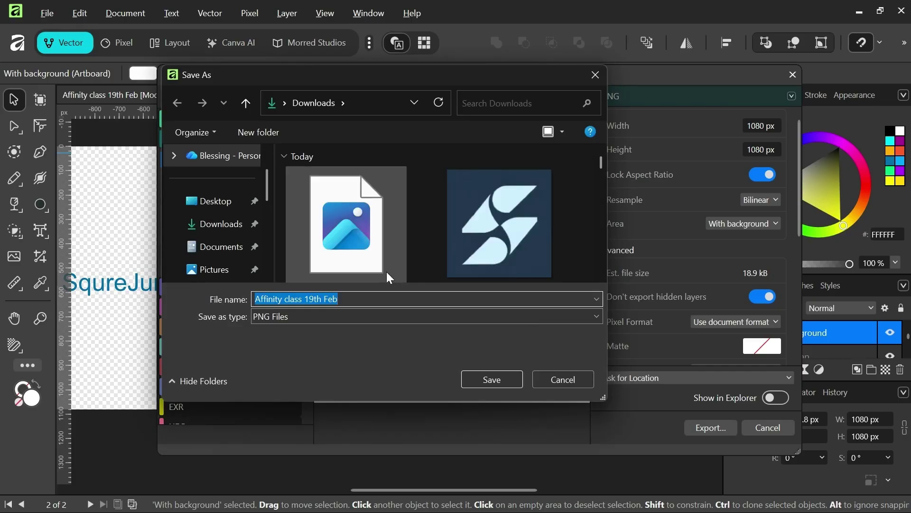
pyautogui.write('th')
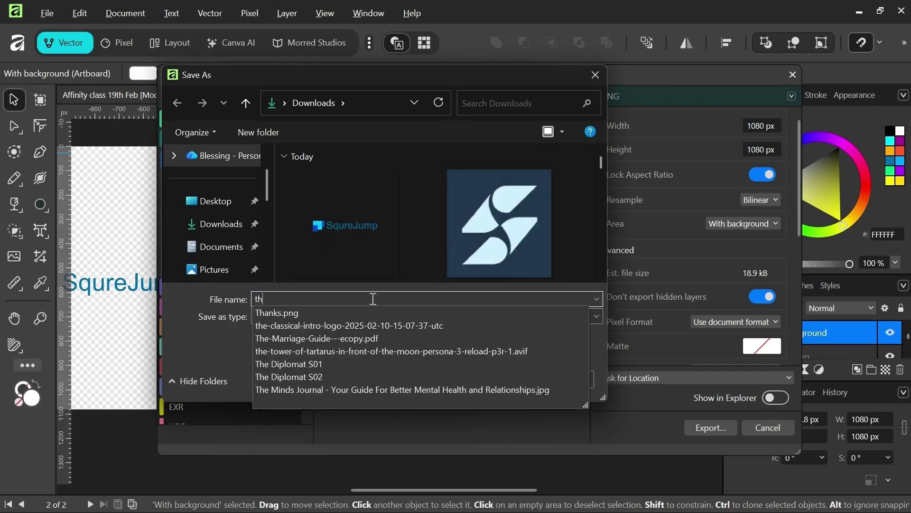
pyautogui.write('wi')
pyautogui.press('Return')
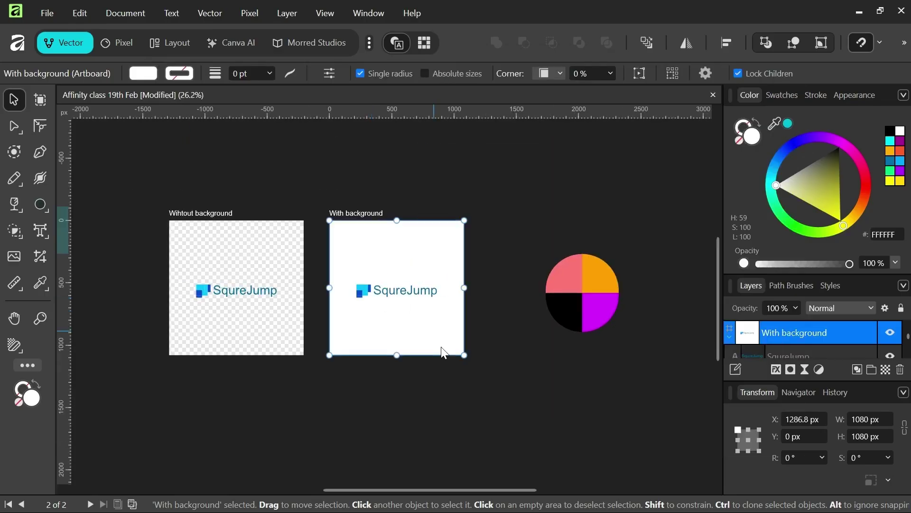
# Delete the logo from the With background artboard, fill the artboard with yellow FFFA00, and deselect it
pyautogui.click(350, 260)
pyautogui.moveTo(324, 250); pyautogui.dragTo(464, 330)
pyautogui.click(396, 283)
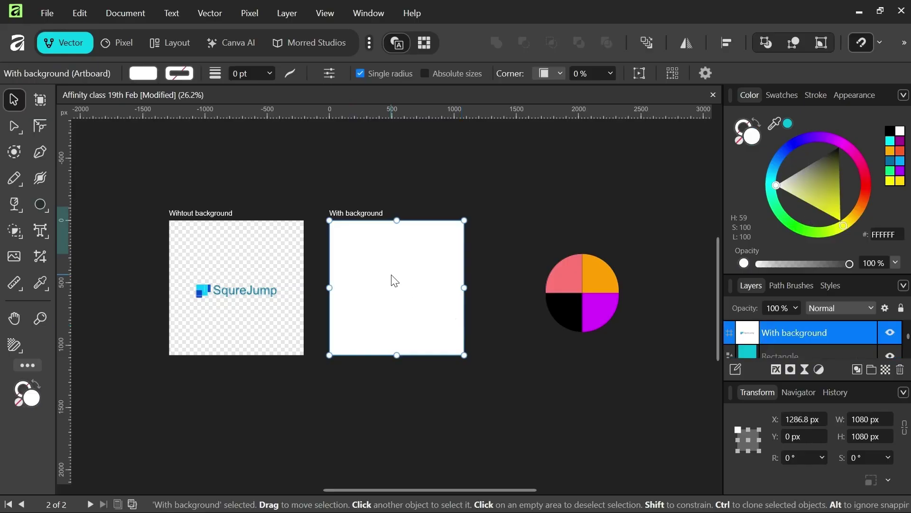
pyautogui.hotkey('ctrl', 'alt', '0')
pyautogui.click(841, 221)
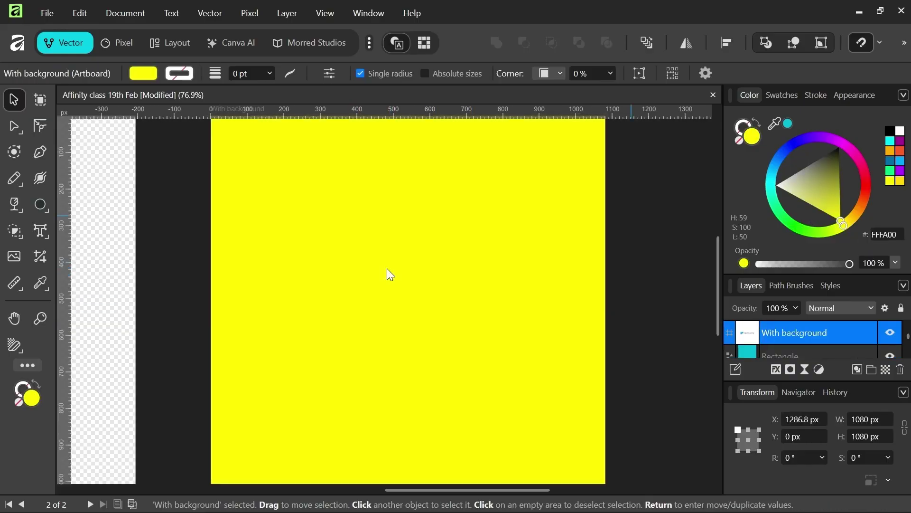
pyautogui.hotkey('ctrl', '-')
pyautogui.click(563, 370)
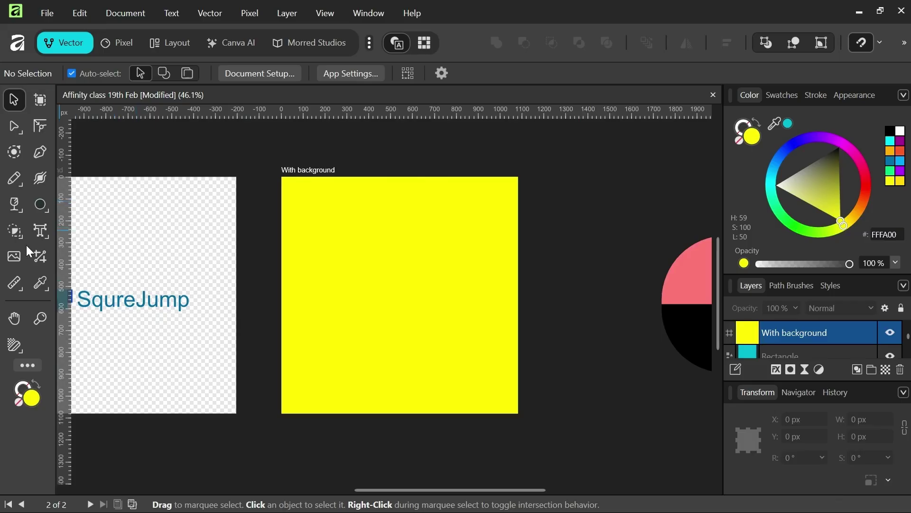
# Place with.png at about 664 px and without.png at about 527 px square from Downloads, outside the yellow artboard near the multicoloured circle
pyautogui.click(15, 256)
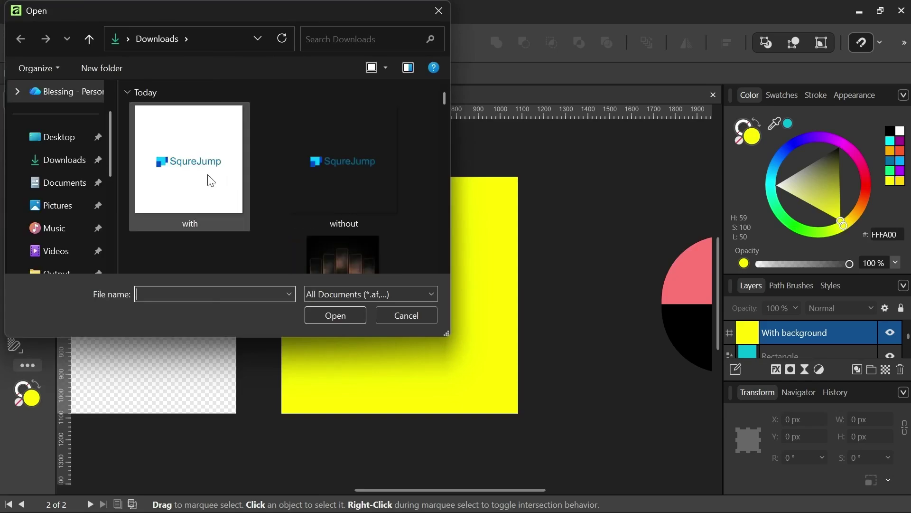
pyautogui.click(211, 181)
pyautogui.keyDown('ctrl'); pyautogui.click(339, 164); pyautogui.keyUp('ctrl')
pyautogui.click(359, 313)
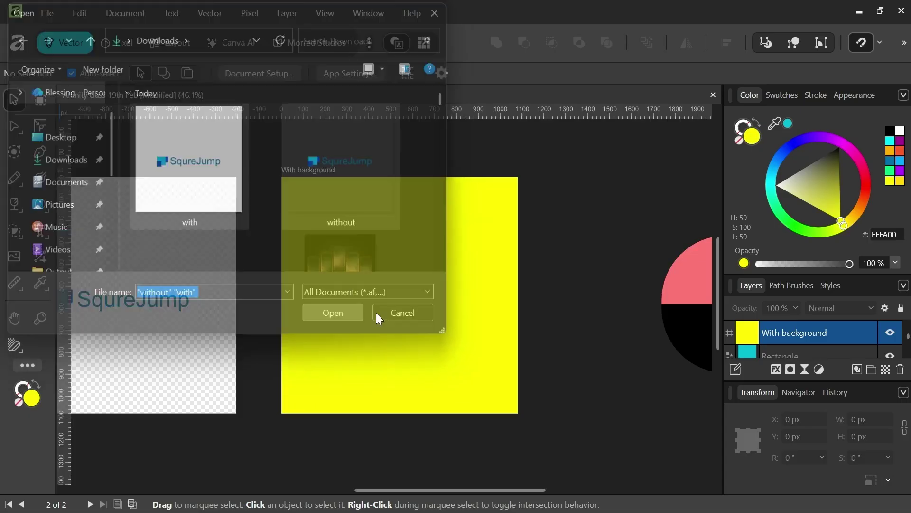
pyautogui.hscroll(3, 425, 268)
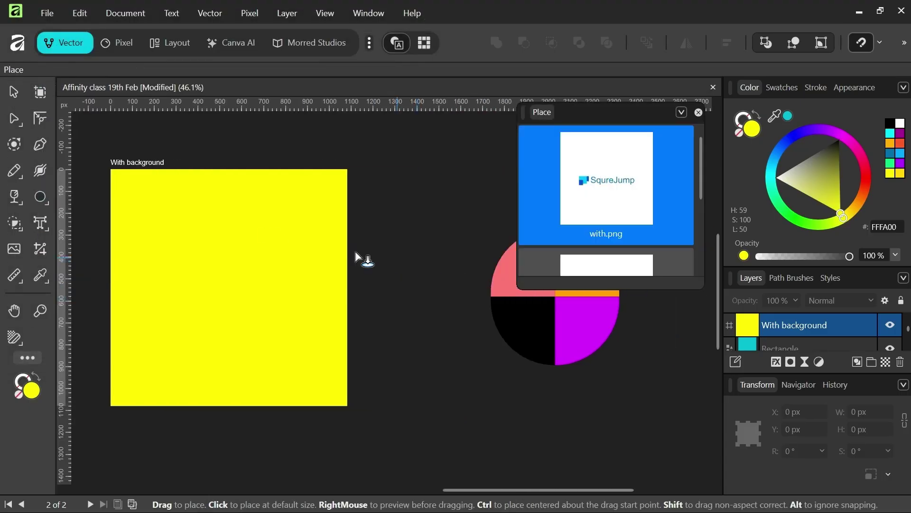
pyautogui.hscroll(4, 361, 284)
pyautogui.moveTo(316, 349); pyautogui.dragTo(466, 485)
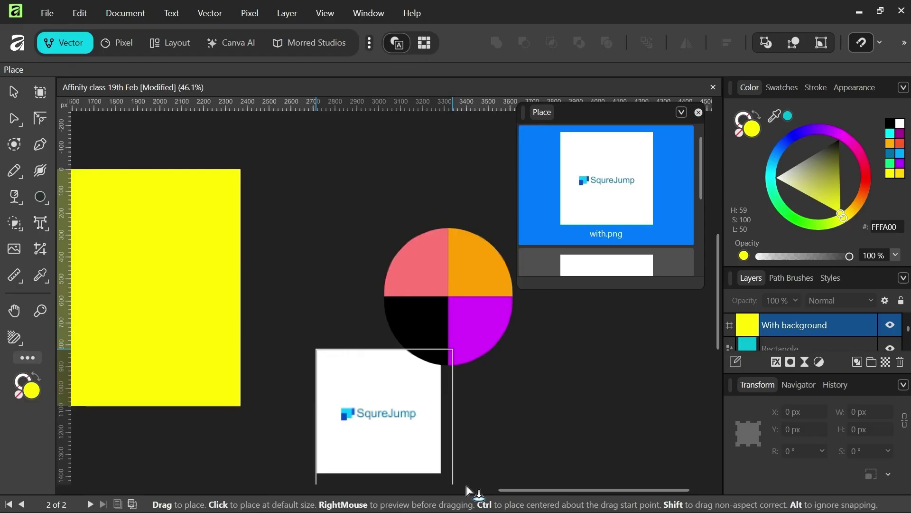
pyautogui.click(539, 377)
# Move the with.png image onto the middle of the yellow With background artboard
pyautogui.scroll(-4, 540, 378)
pyautogui.click(494, 382)
pyautogui.moveTo(494, 382); pyautogui.dragTo(380, 325)
pyautogui.scroll(5, 397, 335)
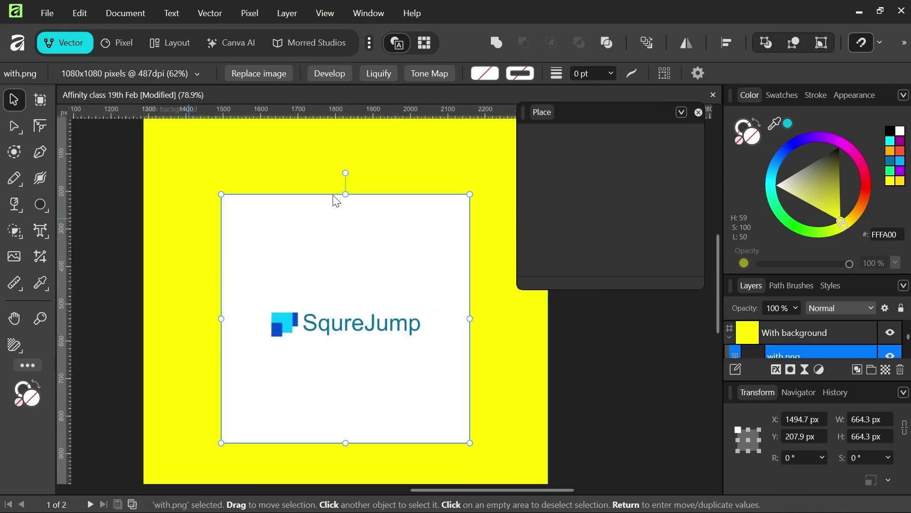
# Move with.png off below the yellow artboard and put without.png onto the artboard in its place
pyautogui.scroll(-4, 318, 218)
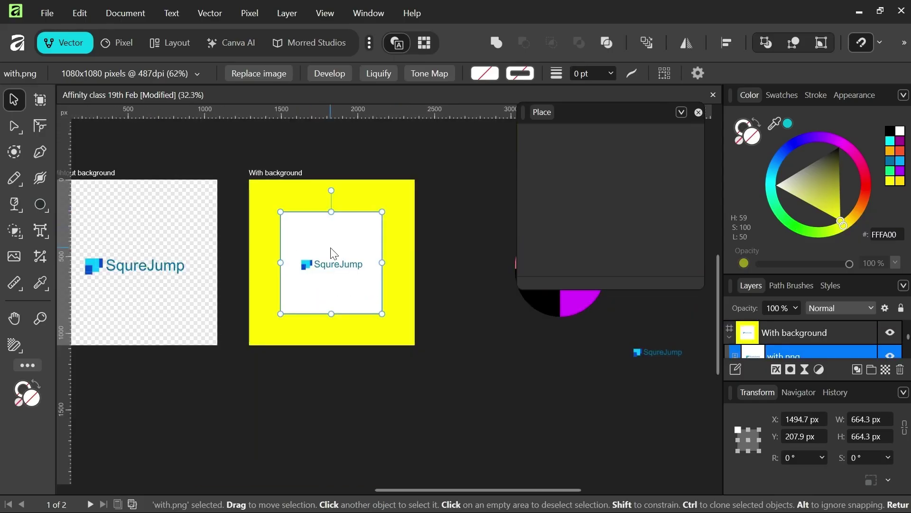
pyautogui.moveTo(334, 253); pyautogui.dragTo(343, 506)
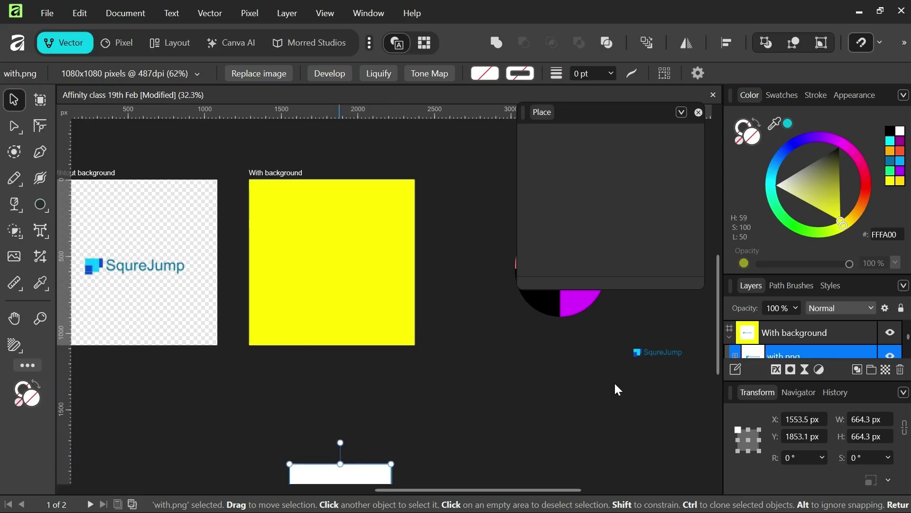
pyautogui.moveTo(665, 354); pyautogui.dragTo(341, 265)
# Enlarge without.png proportionally to about 803 px so its upper edge meets the yellow artboard's upper edge
pyautogui.scroll(4, 341, 265)
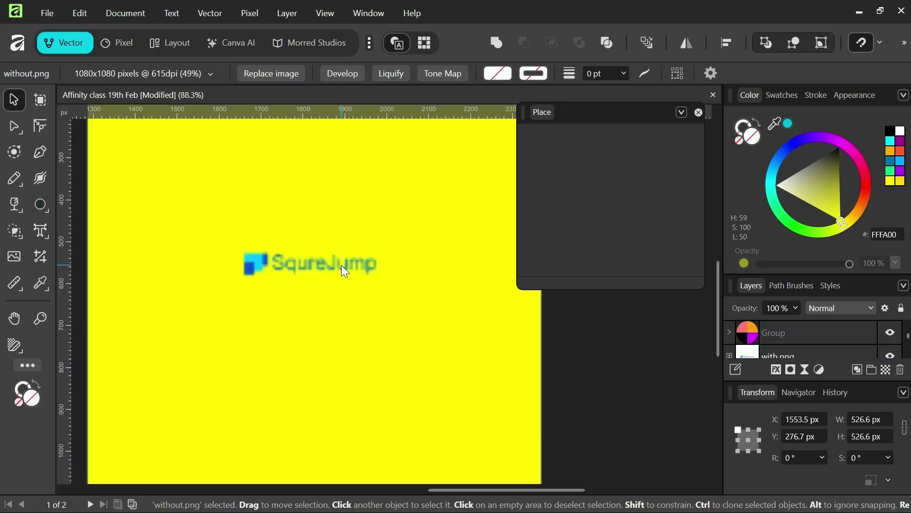
pyautogui.scroll(-4, 341, 265)
pyautogui.moveTo(329, 213); pyautogui.dragTo(327, 169)
# Check the Transparent background option in the document setup with nothing selected, and leave without changing it
pyautogui.click(459, 240)
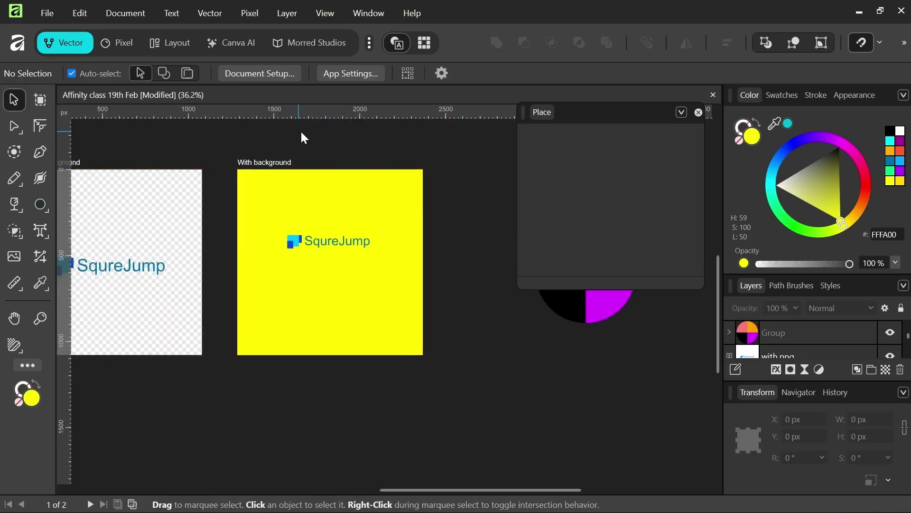
pyautogui.click(256, 72)
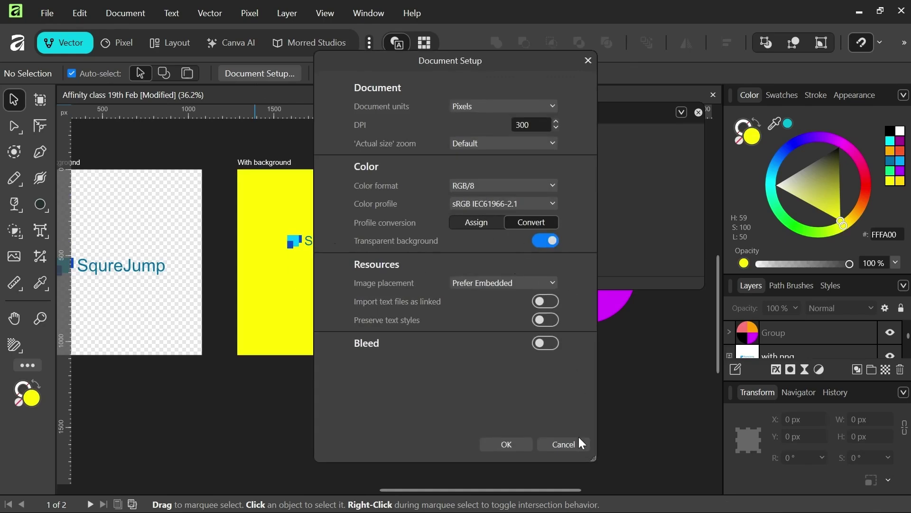
pyautogui.click(555, 443)
# Enlarge without.png to 1080 × 1080 px and align it with the yellow artboard at X 0, Y 0
pyautogui.click(331, 264)
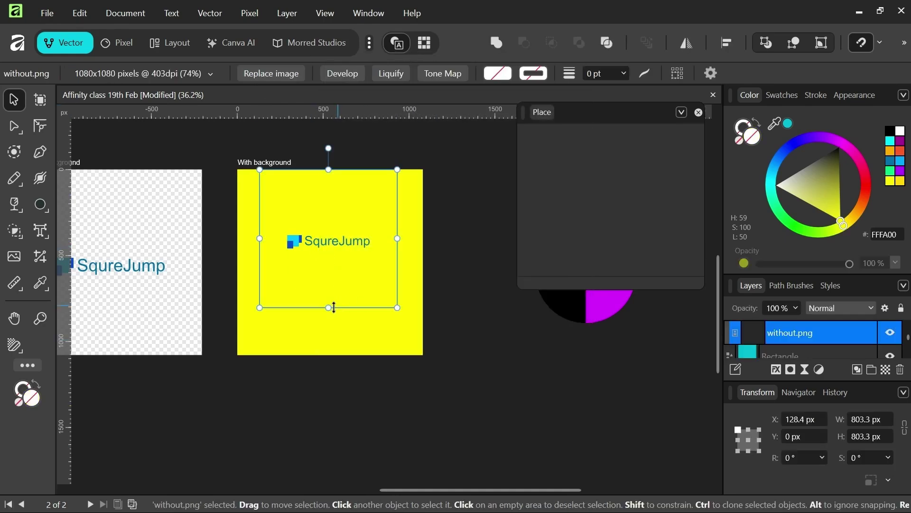
pyautogui.moveTo(335, 307); pyautogui.dragTo(332, 354)
pyautogui.scroll(2, 331, 279)
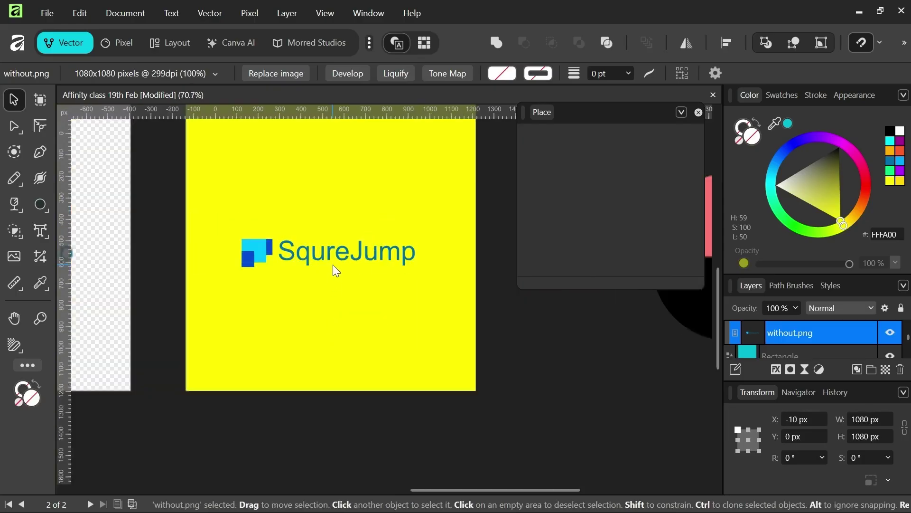
pyautogui.moveTo(333, 264); pyautogui.dragTo(334, 261)
pyautogui.scroll(2, 331, 257)
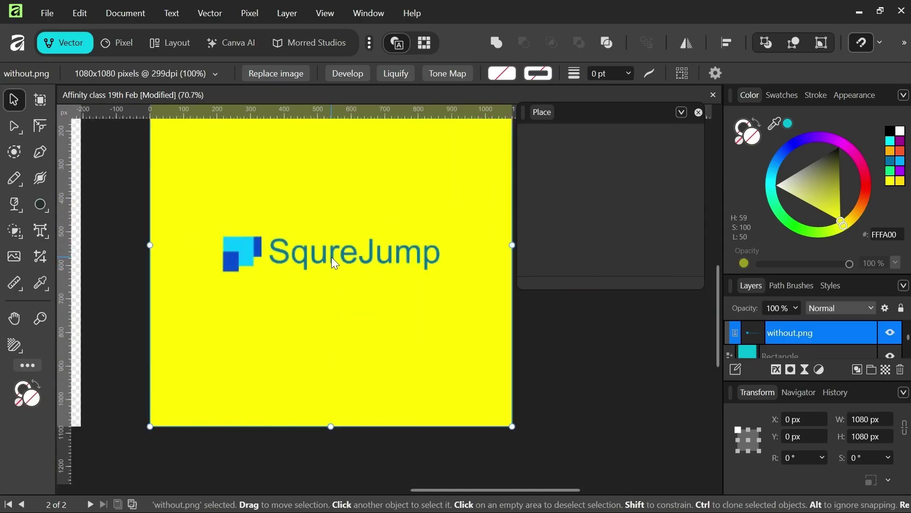
# Clear the selection and compare the logo on the transparent artboard with the placed without.png on the yellow artboard
pyautogui.scroll(3, 332, 257)
pyautogui.scroll(-10, 331, 257)
pyautogui.click(306, 323)
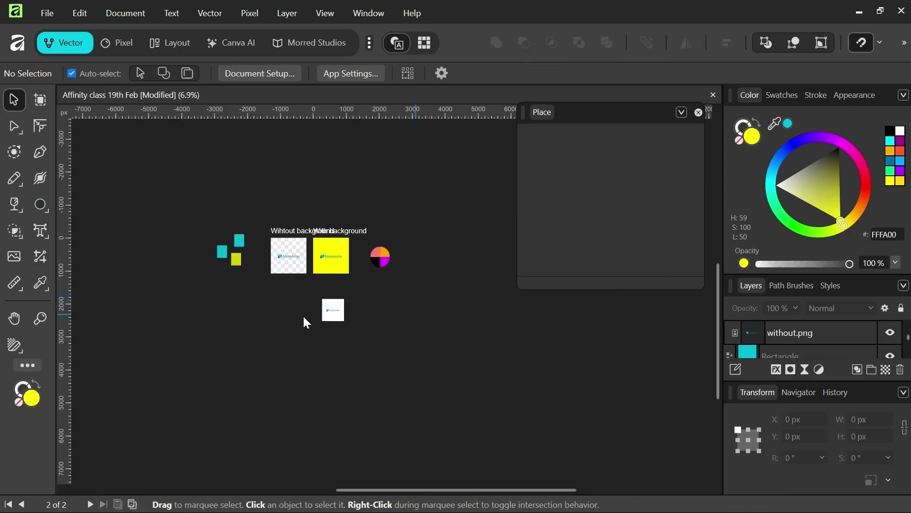
pyautogui.scroll(6, 327, 308)
pyautogui.scroll(-3, 346, 258)
pyautogui.scroll(3, 340, 223)
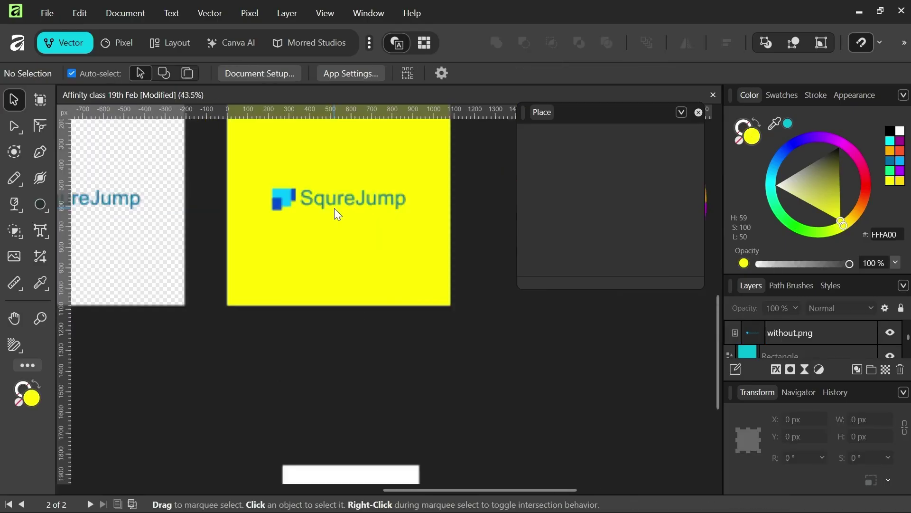
pyautogui.hscroll(-5, 366, 282)
pyautogui.scroll(3, 366, 282)
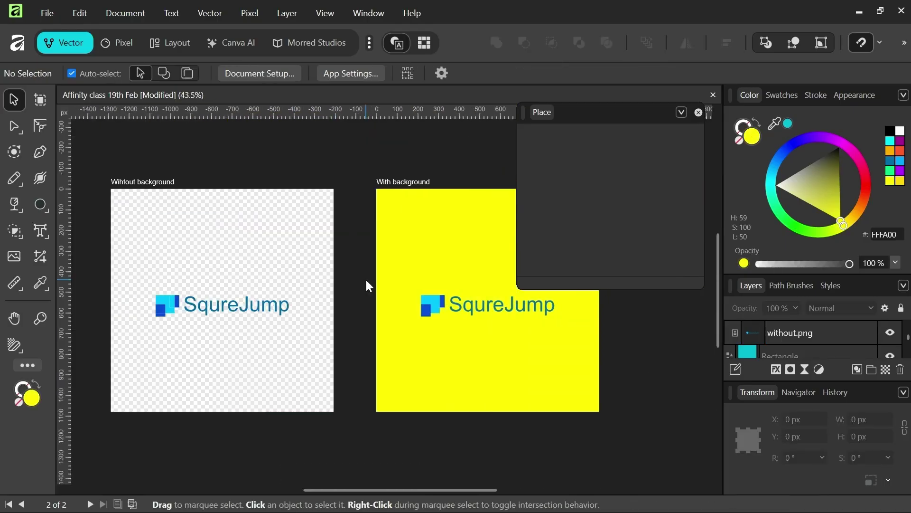
pyautogui.hscroll(-3, 366, 281)
pyautogui.hscroll(5, 374, 180)
pyautogui.scroll(-3, 329, 240)
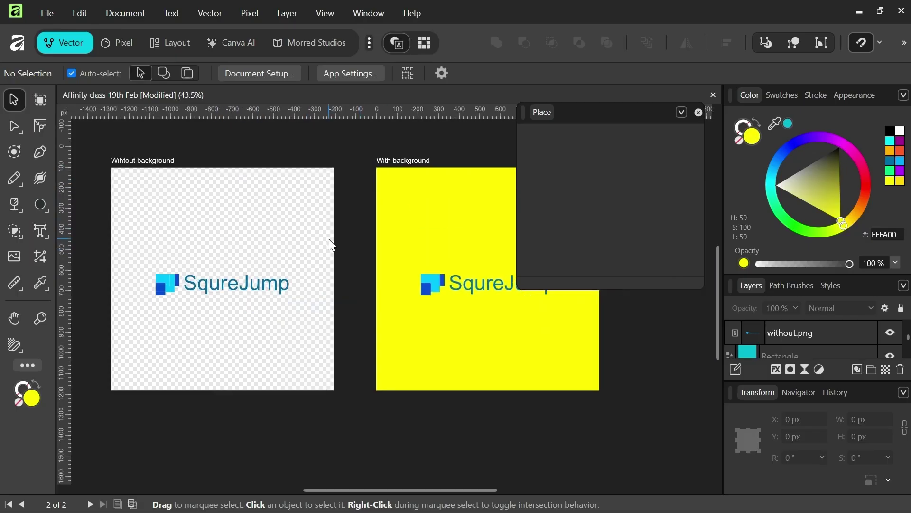
pyautogui.hscroll(-5, 313, 245)
pyautogui.scroll(3, 313, 245)
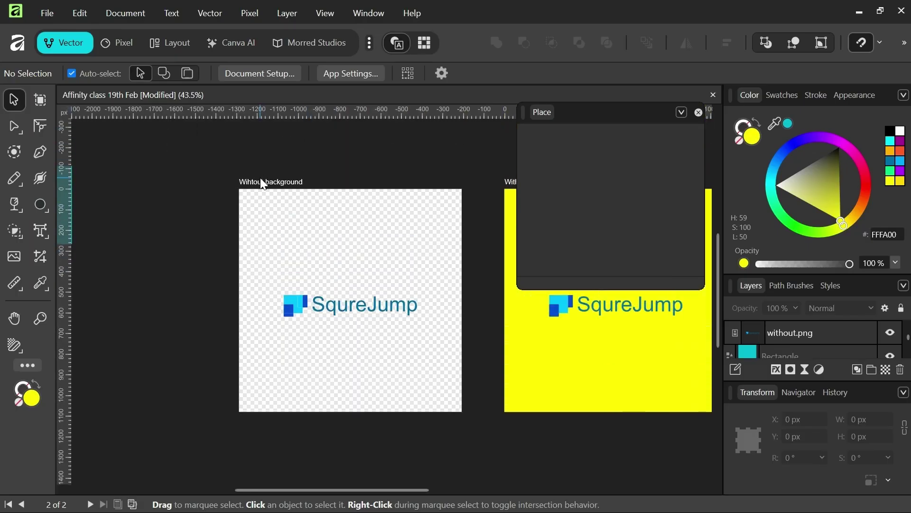
# Inspect the "Wihtout background" and "With background" artboards by selecting each in turn, and leave nothing selected
pyautogui.click(261, 181)
pyautogui.hscroll(5, 303, 275)
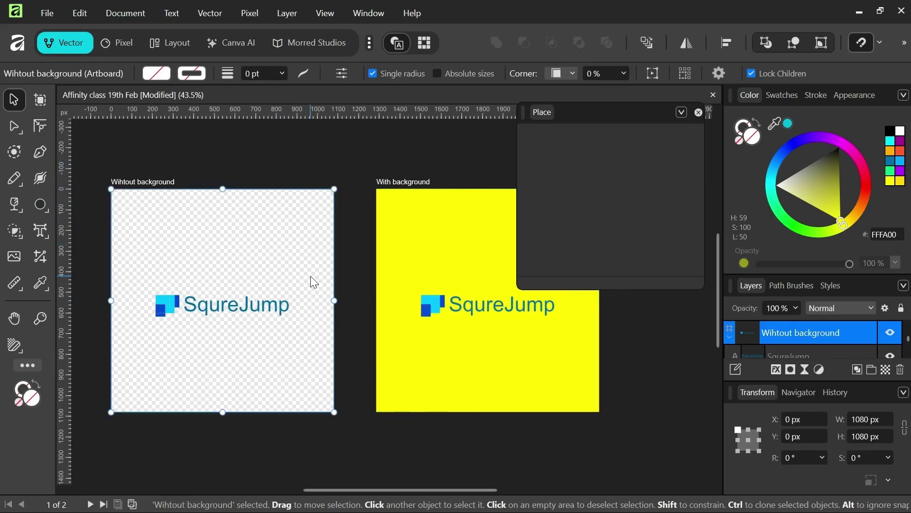
pyautogui.click(338, 178)
pyautogui.hscroll(2, 355, 198)
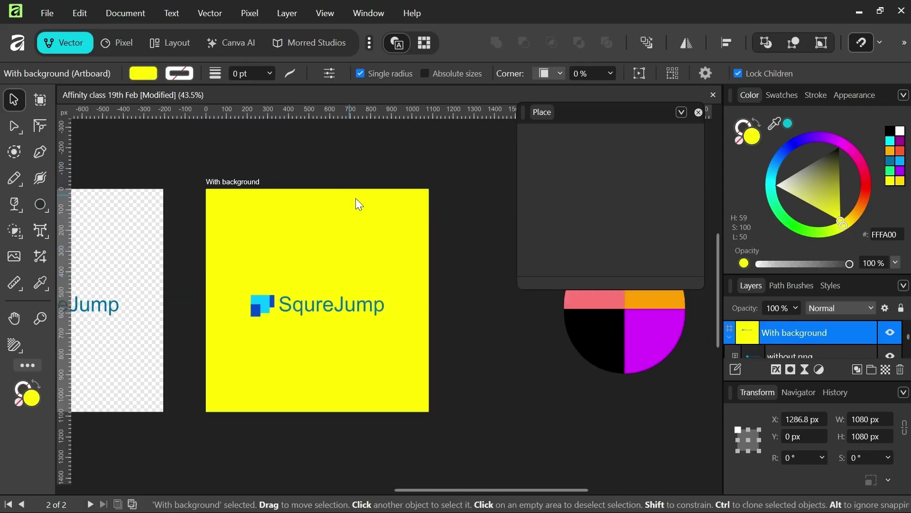
pyautogui.click(491, 329)
pyautogui.hscroll(-4, 404, 267)
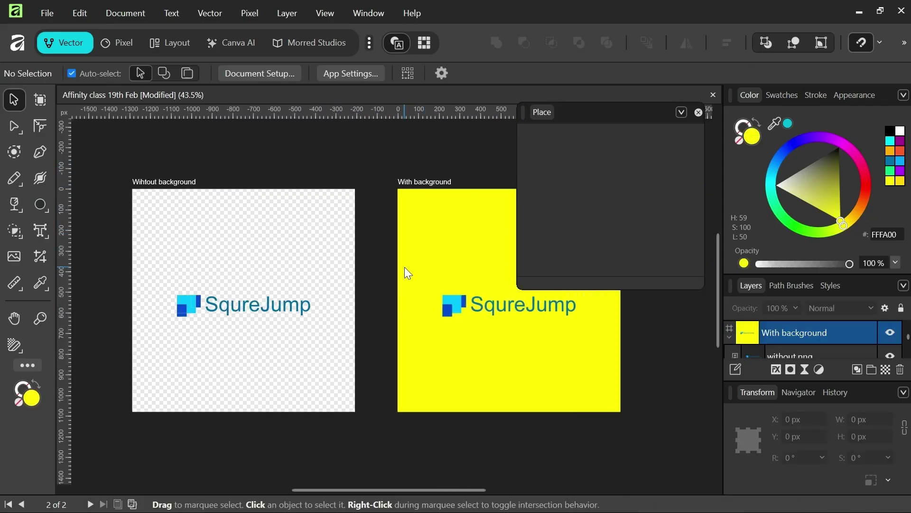